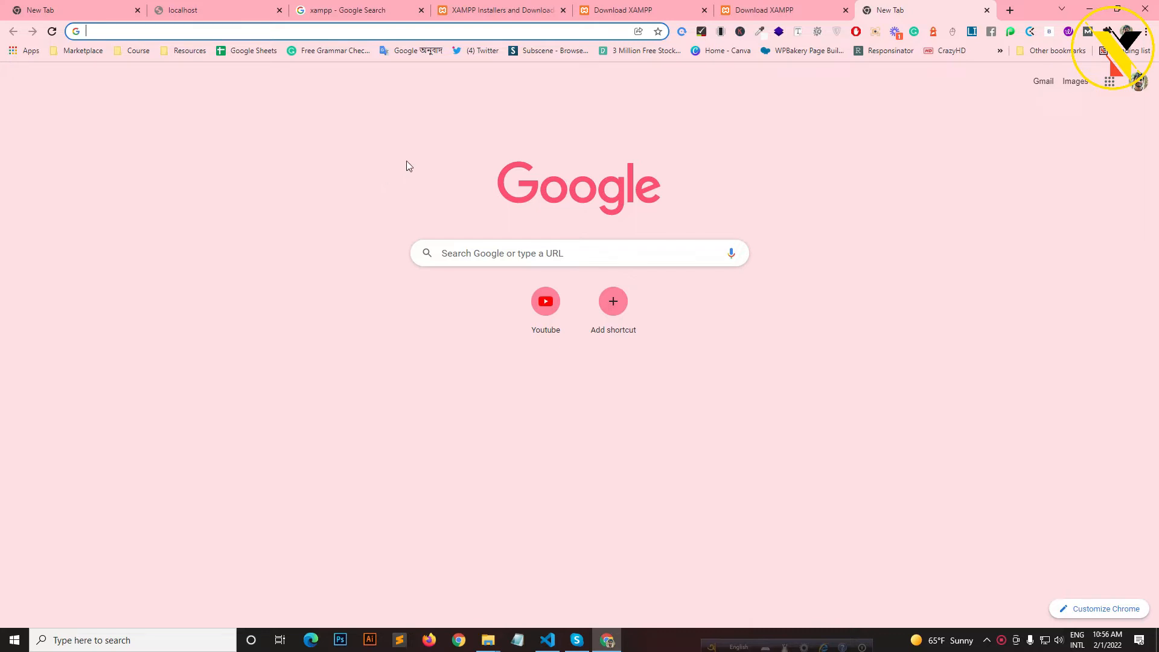
- Return to the Google results for 'xampp' and scroll back to the top of the list
click(795, 6)
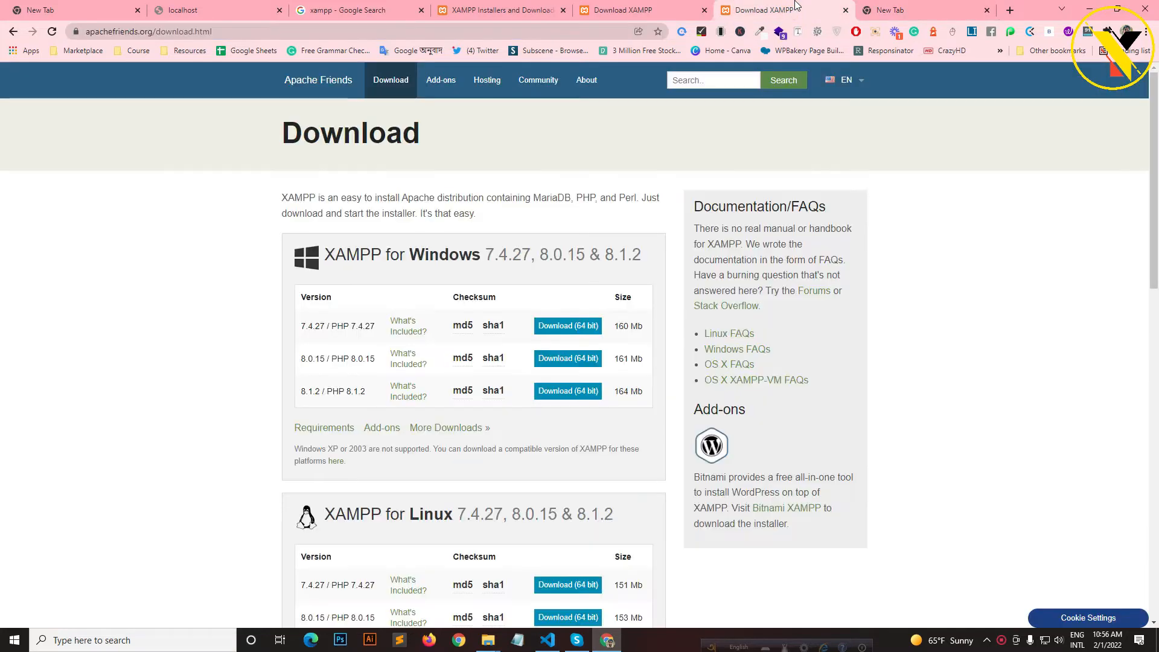
click(200, 9)
click(356, 31)
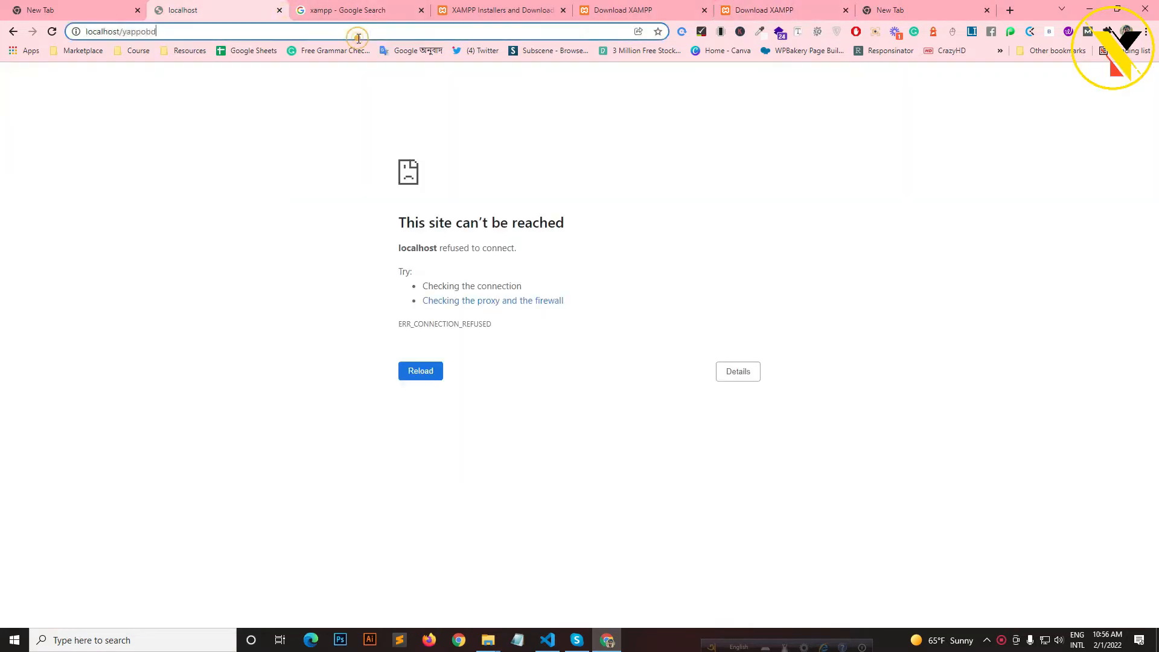
click(372, 5)
scroll(156, 241, up, 1)
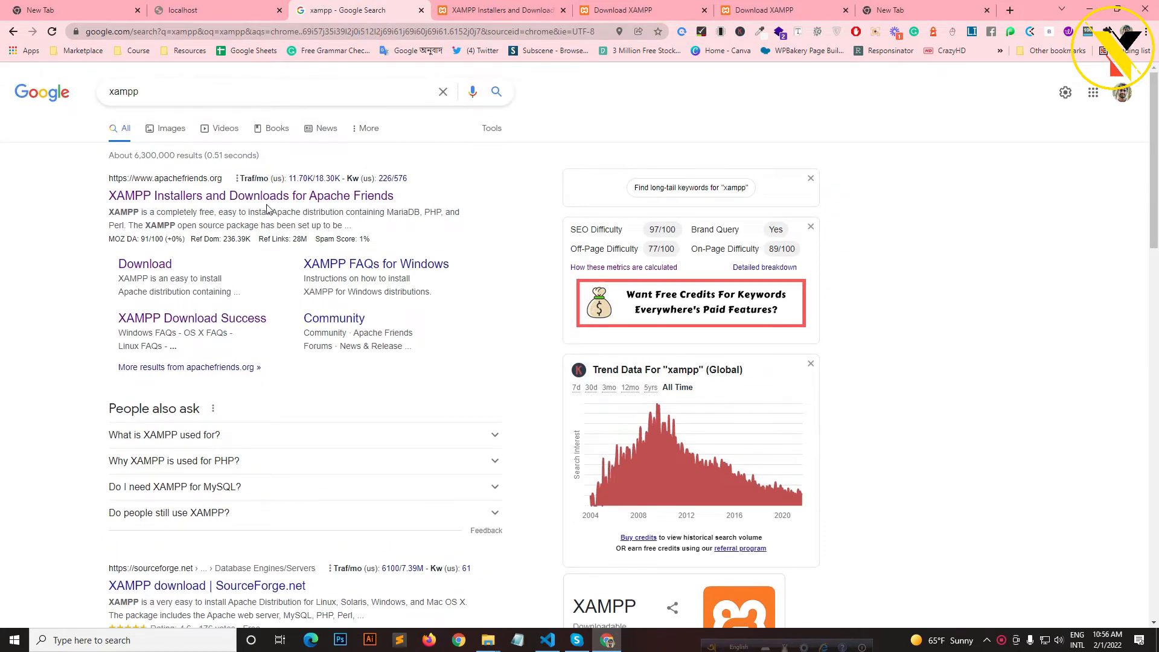
- Open the Apache Friends result and request the 64-bit Windows XAMPP 7.4.27 installer
middle_click(254, 197)
click(437, 11)
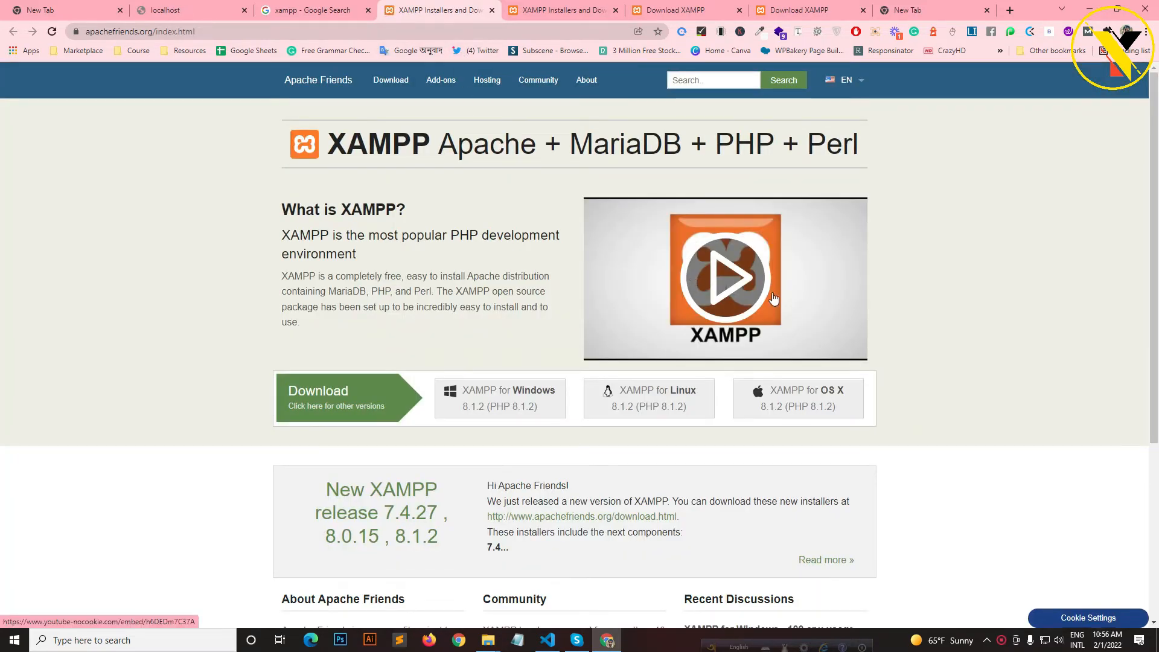
scroll(1024, 379, down, 2)
scroll(1026, 379, up, 2)
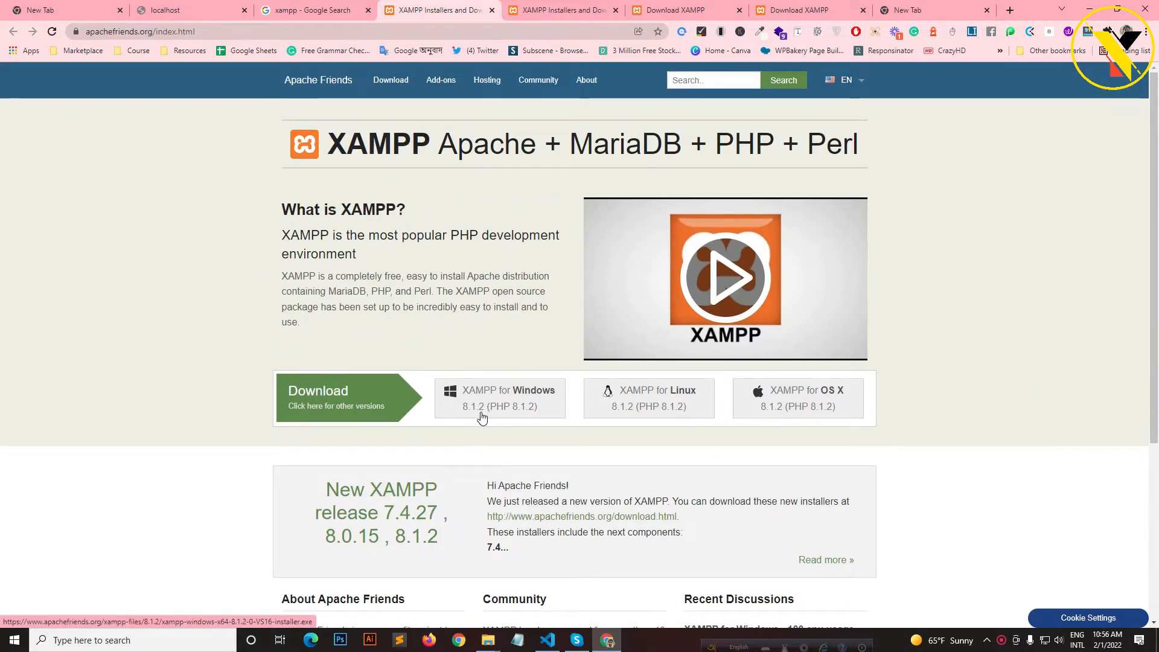
click(549, 8)
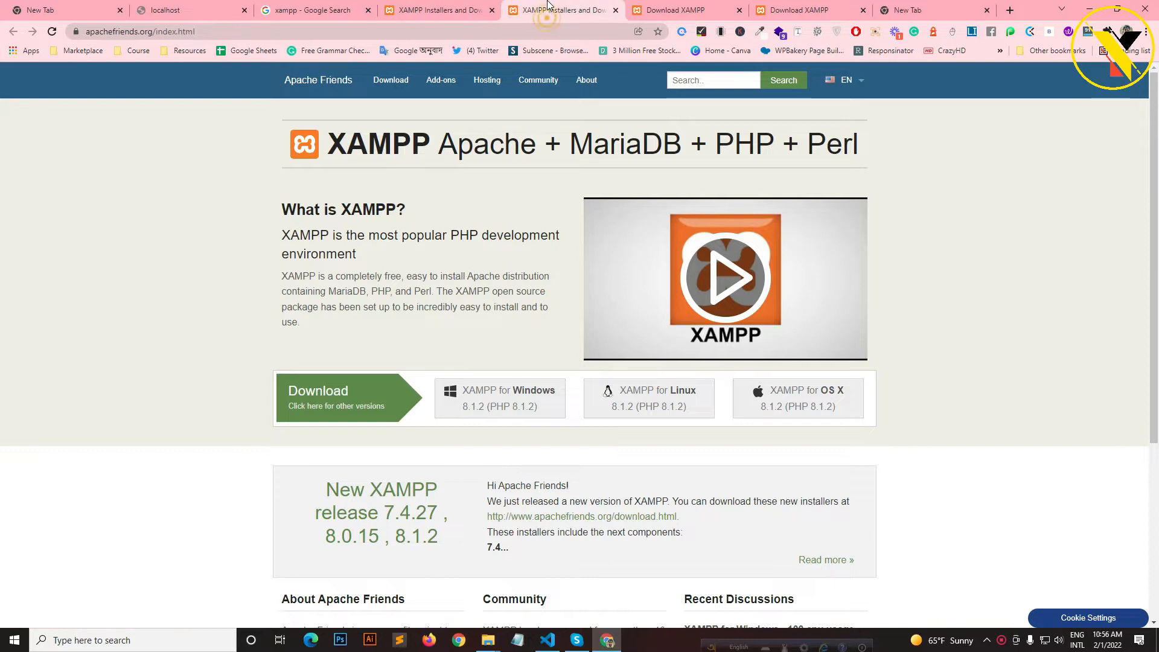
click(659, 7)
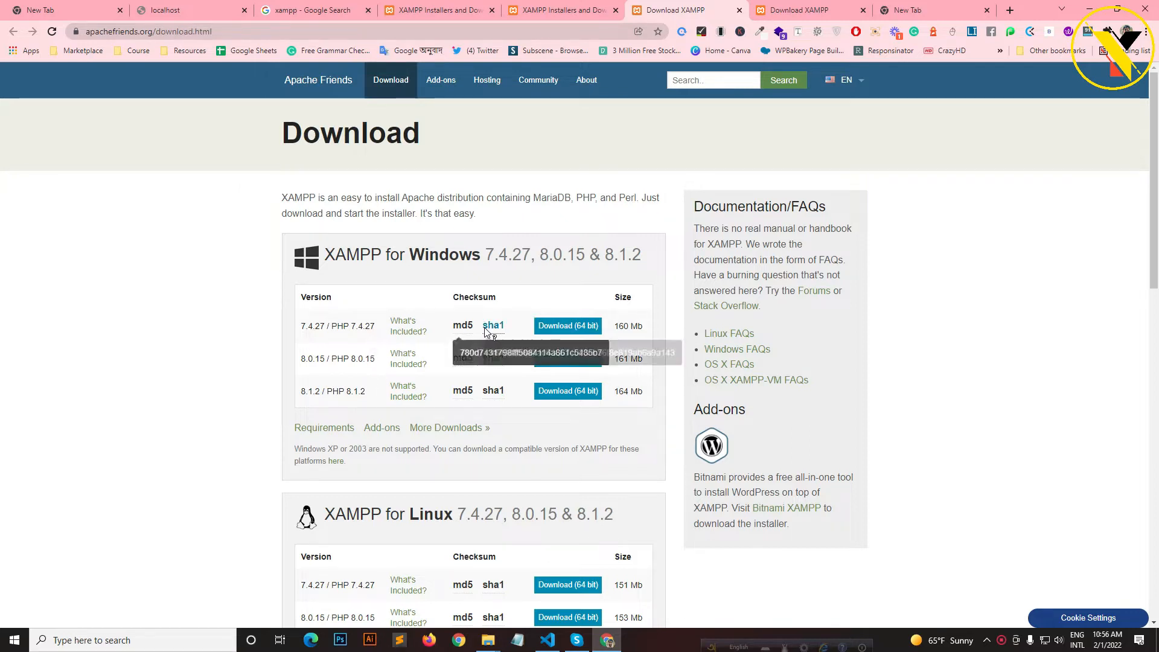
click(569, 329)
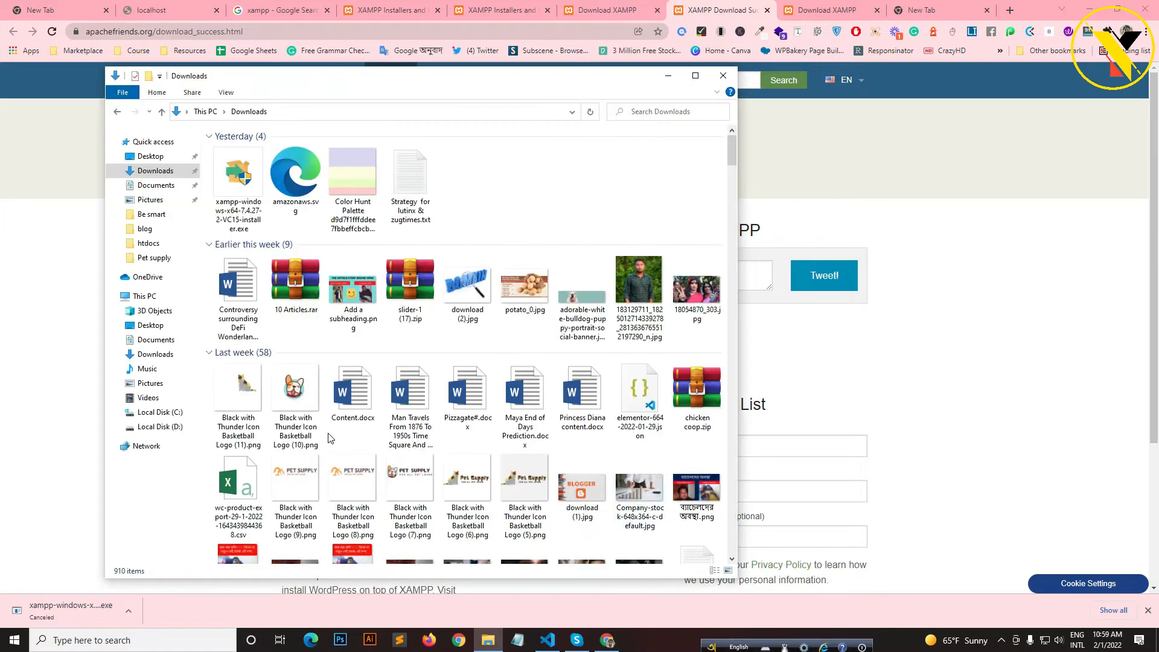
- Run xampp-windows-x64-7.4.27-2-VC15-installer.exe from Downloads and move the Explorer window aside
click(1001, 640)
click(1006, 594)
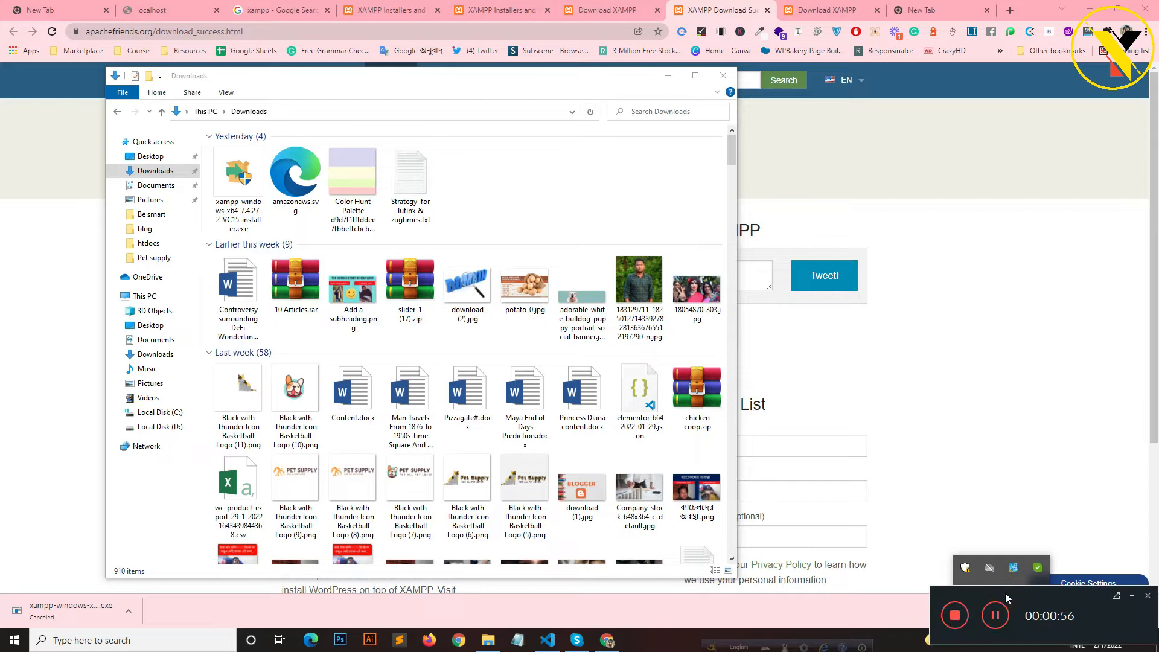
click(566, 169)
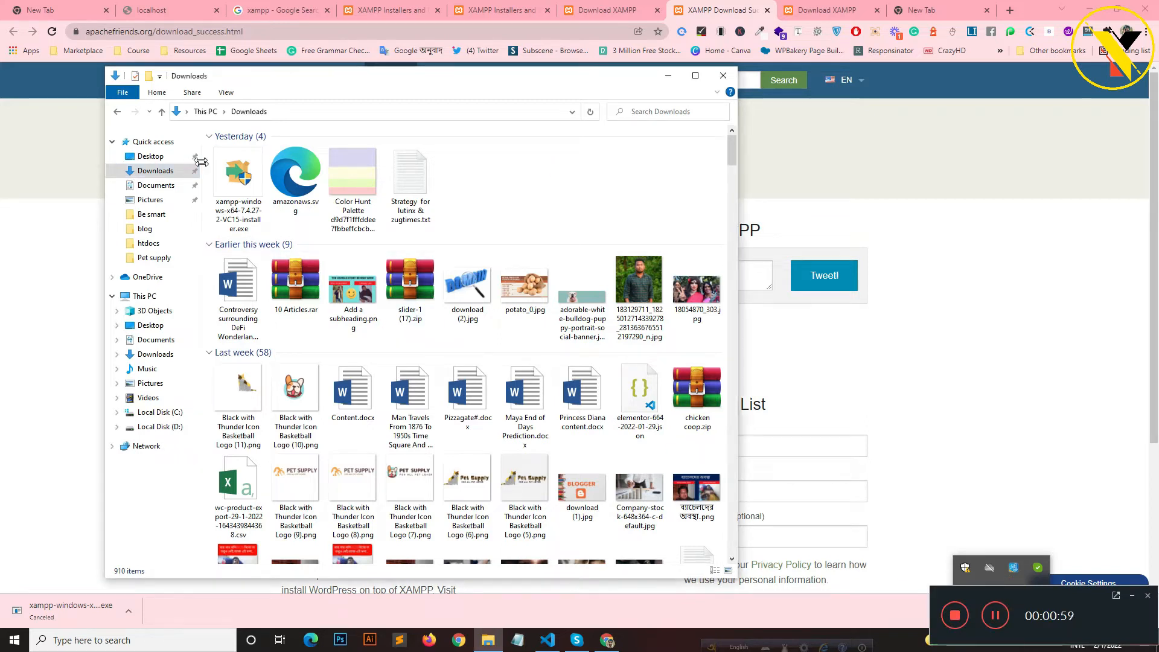
click(240, 185)
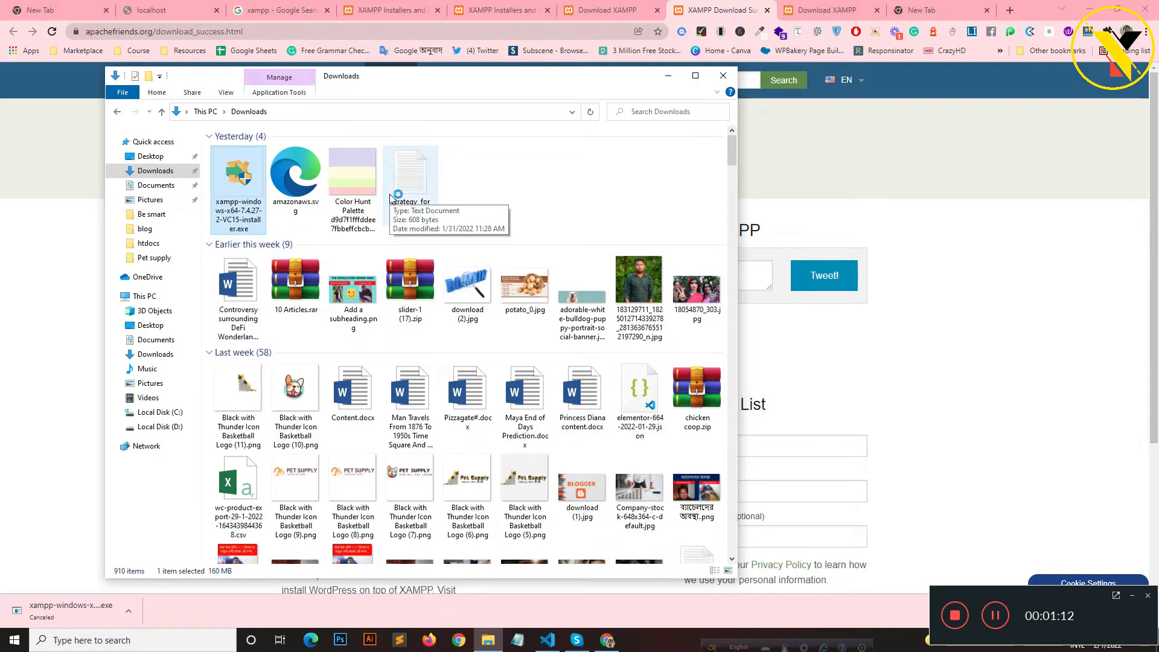
click(1132, 596)
drag(490, 84, 809, 99)
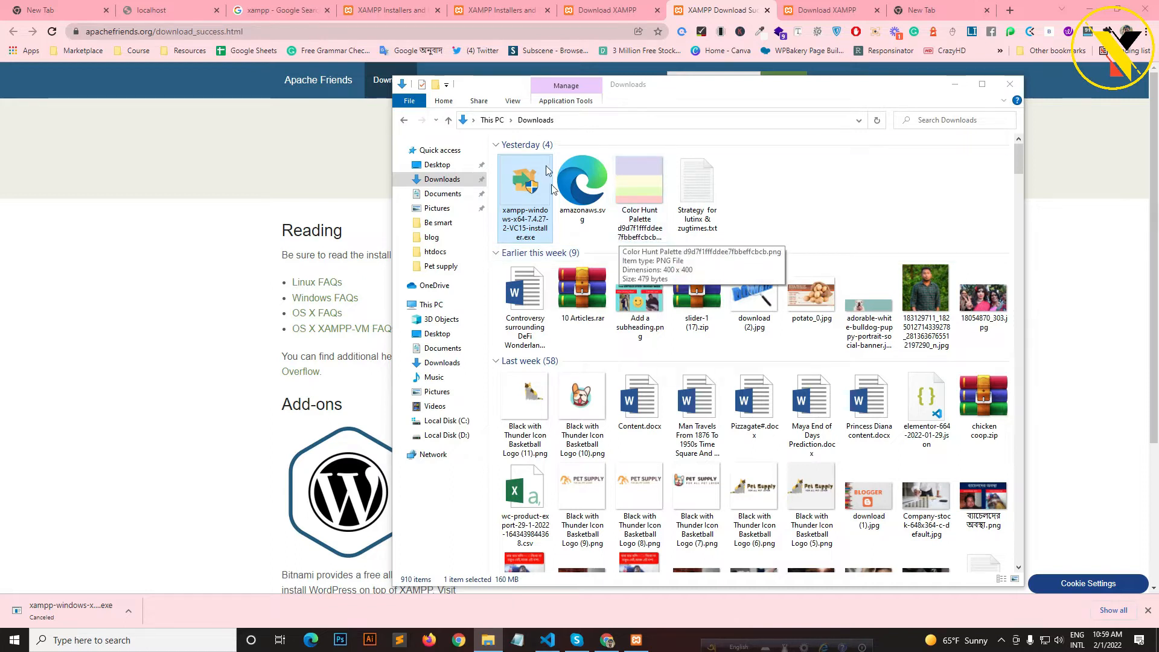
- Start XAMPP setup with default components and C:\xampp as the installation folder
click(953, 89)
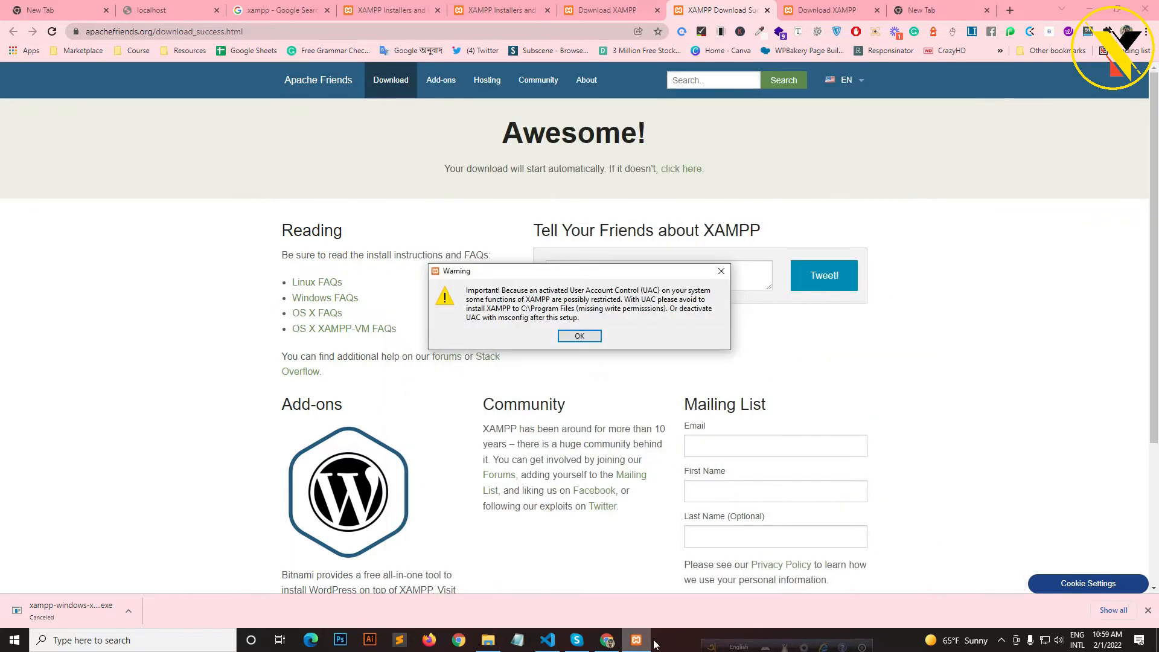
click(579, 335)
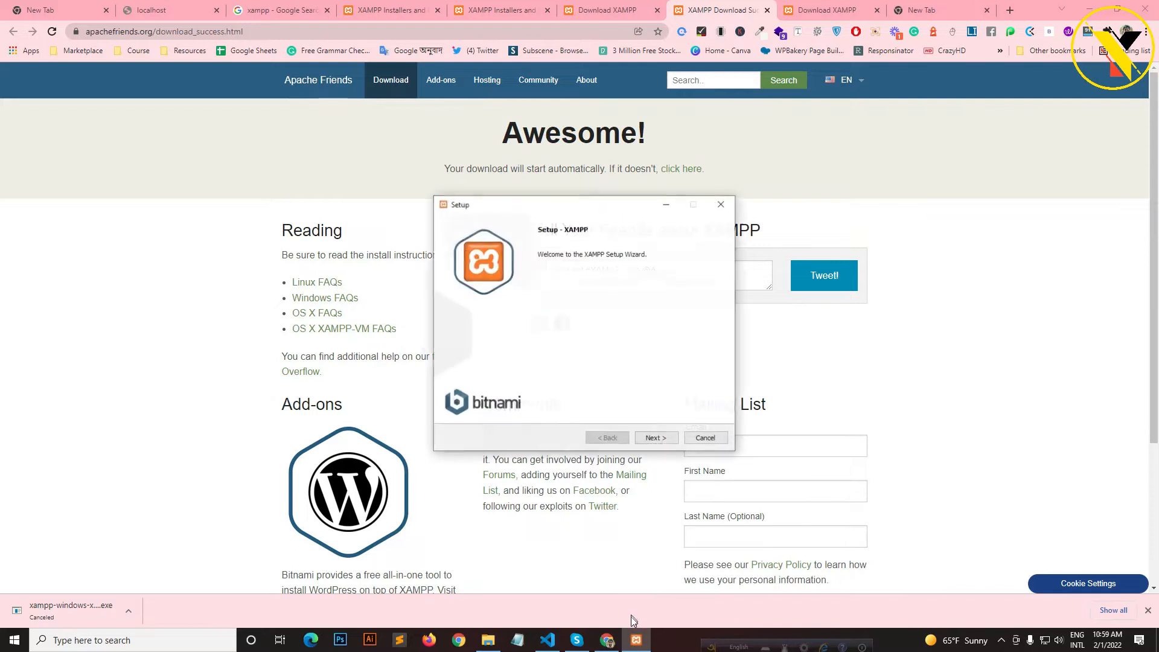
click(665, 441)
click(666, 441)
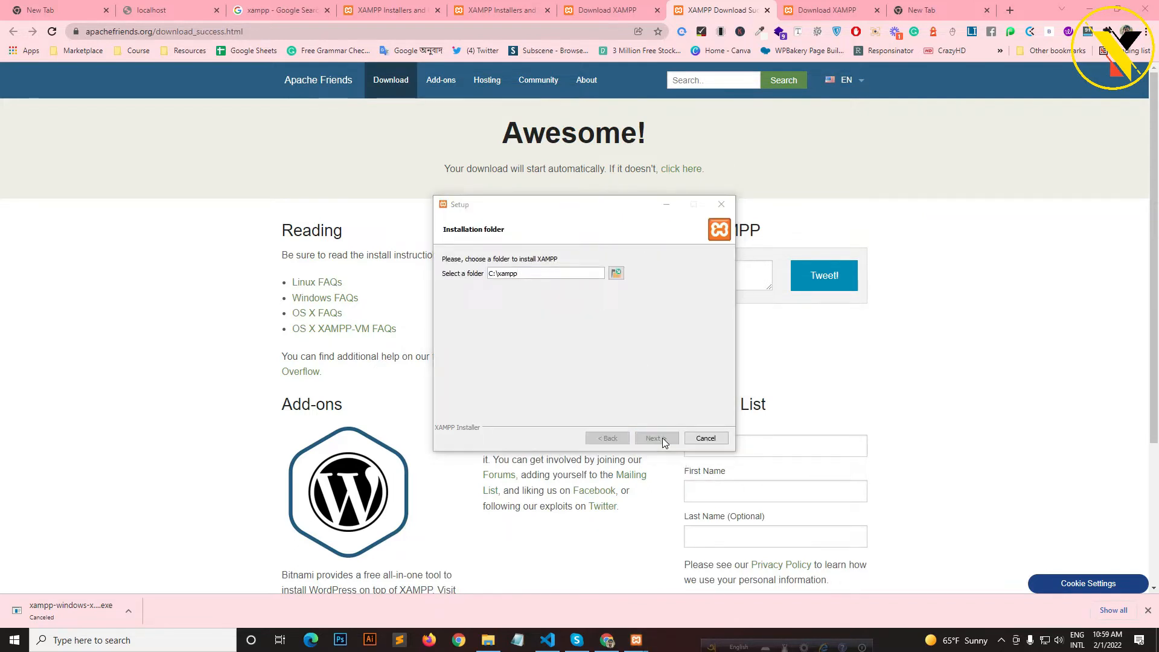
click(661, 437)
click(591, 330)
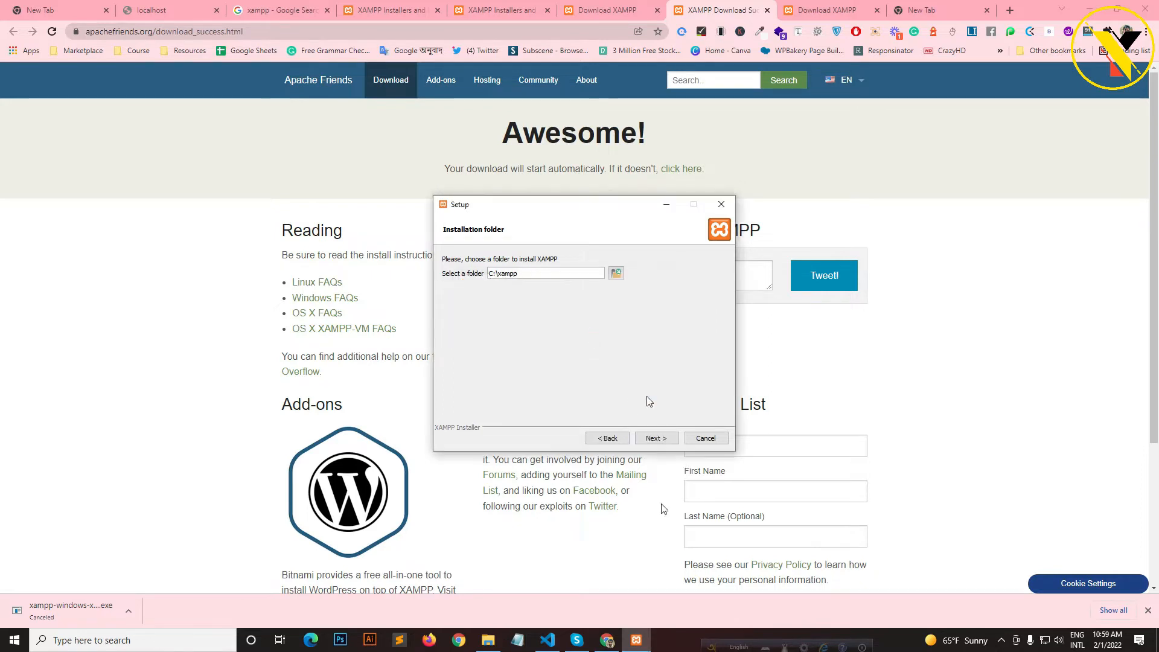
- Delete the leftover phpMyAdmin folder from C:\xampp in File Explorer
click(487, 640)
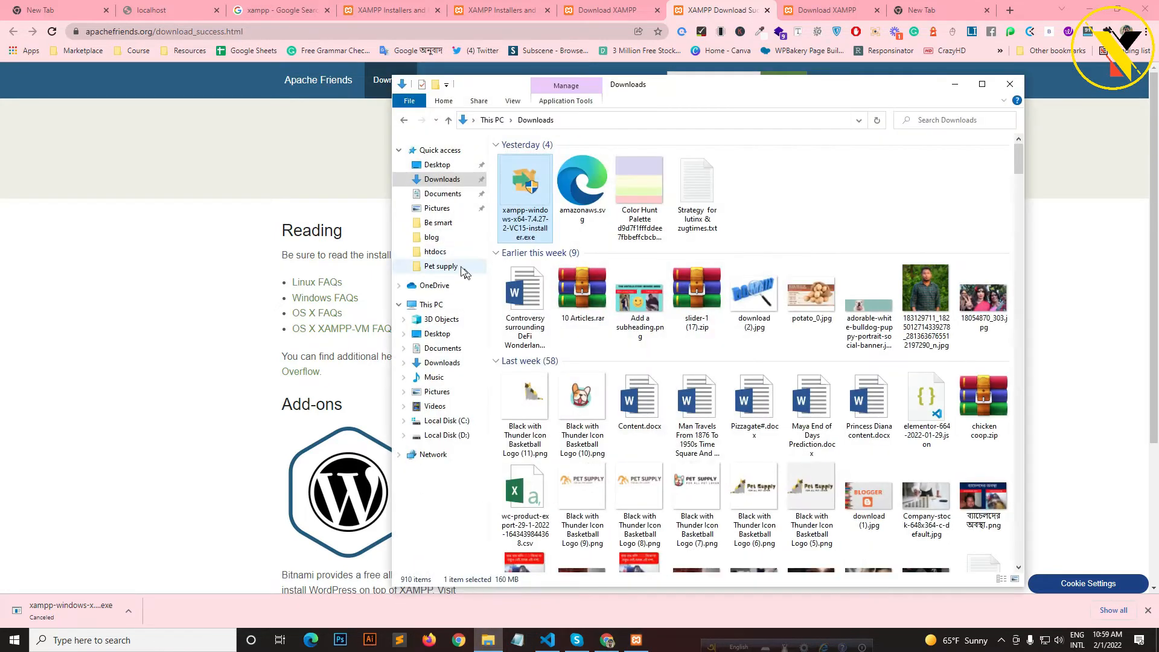
click(448, 306)
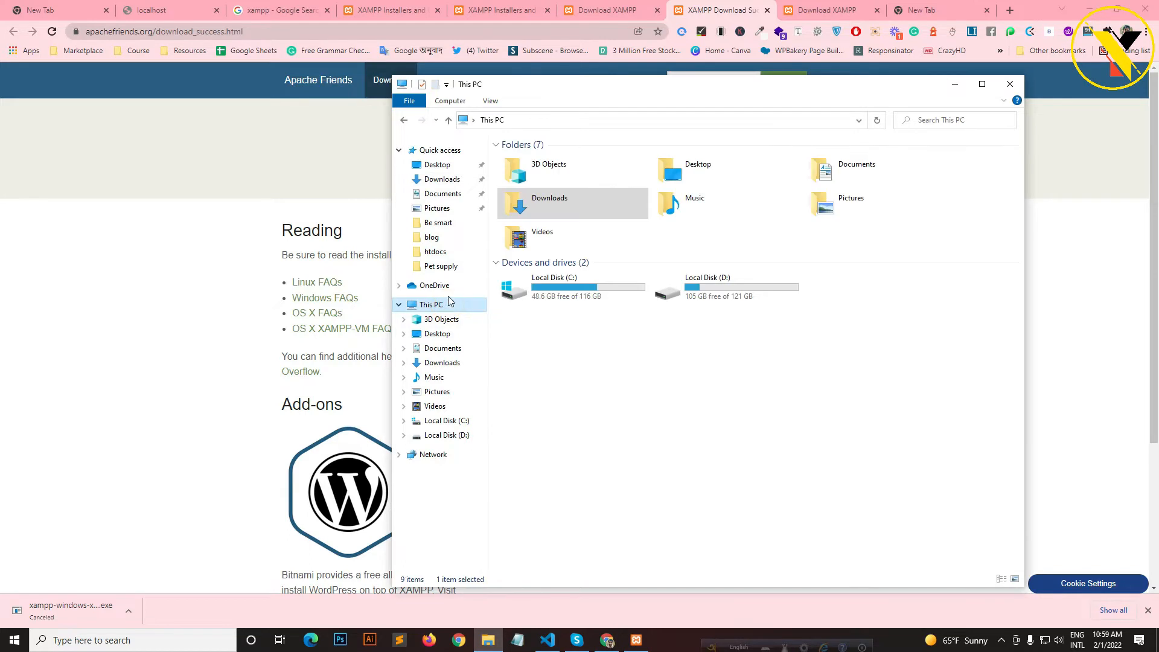
double_click(560, 288)
double_click(557, 261)
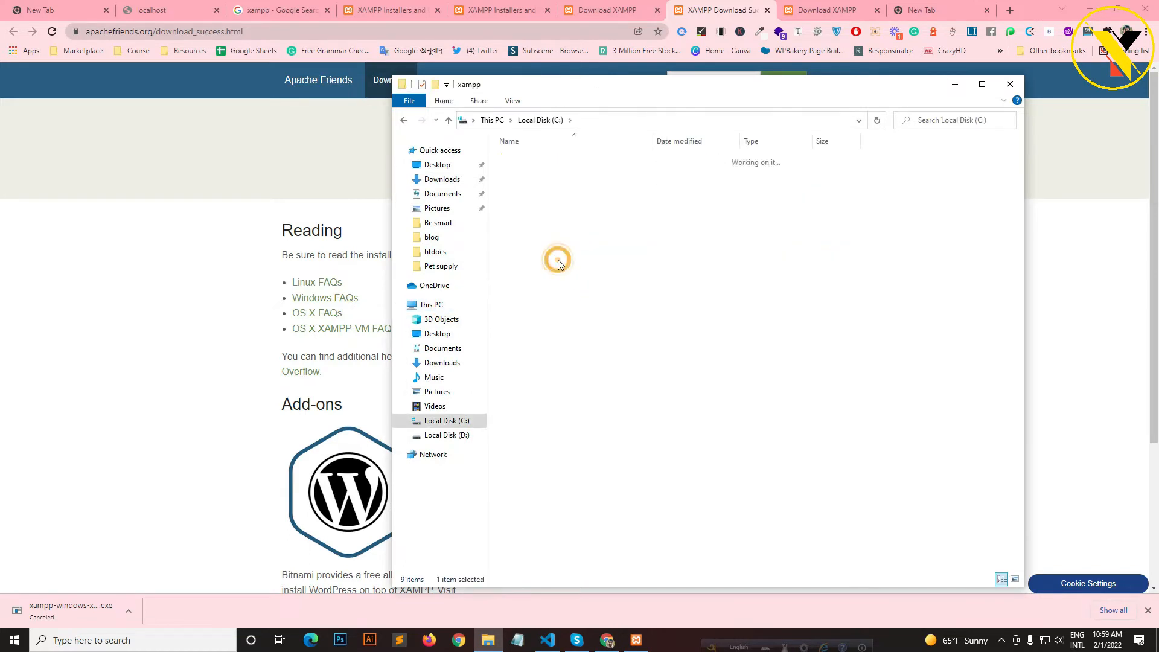
click(561, 159)
key(Delete)
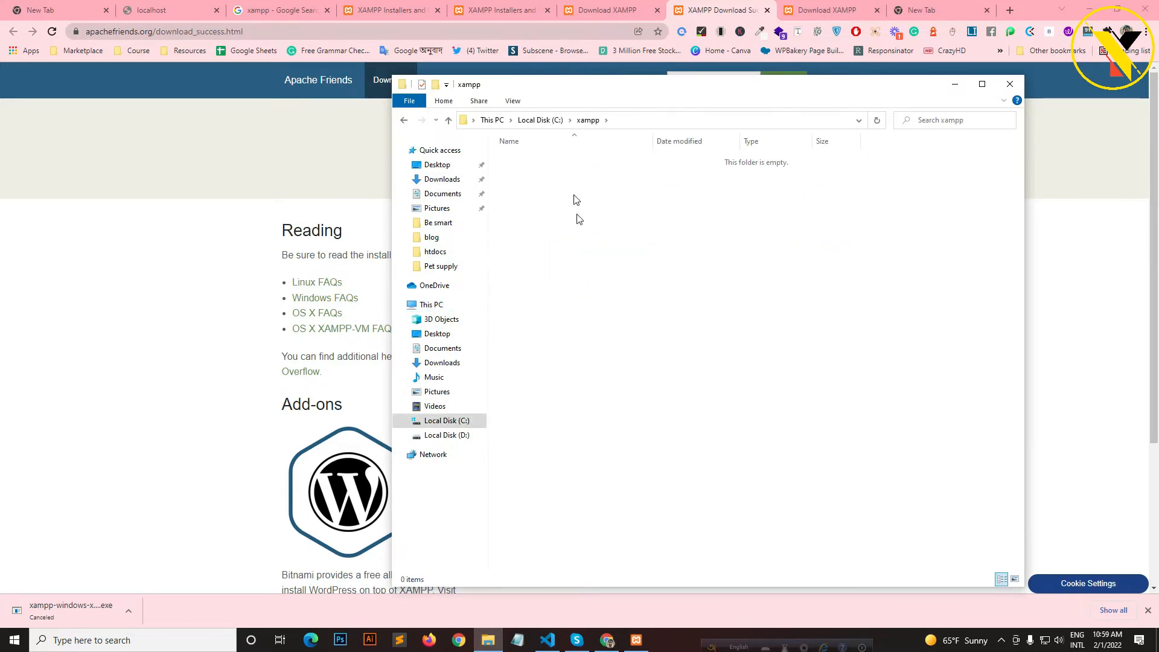
click(1010, 84)
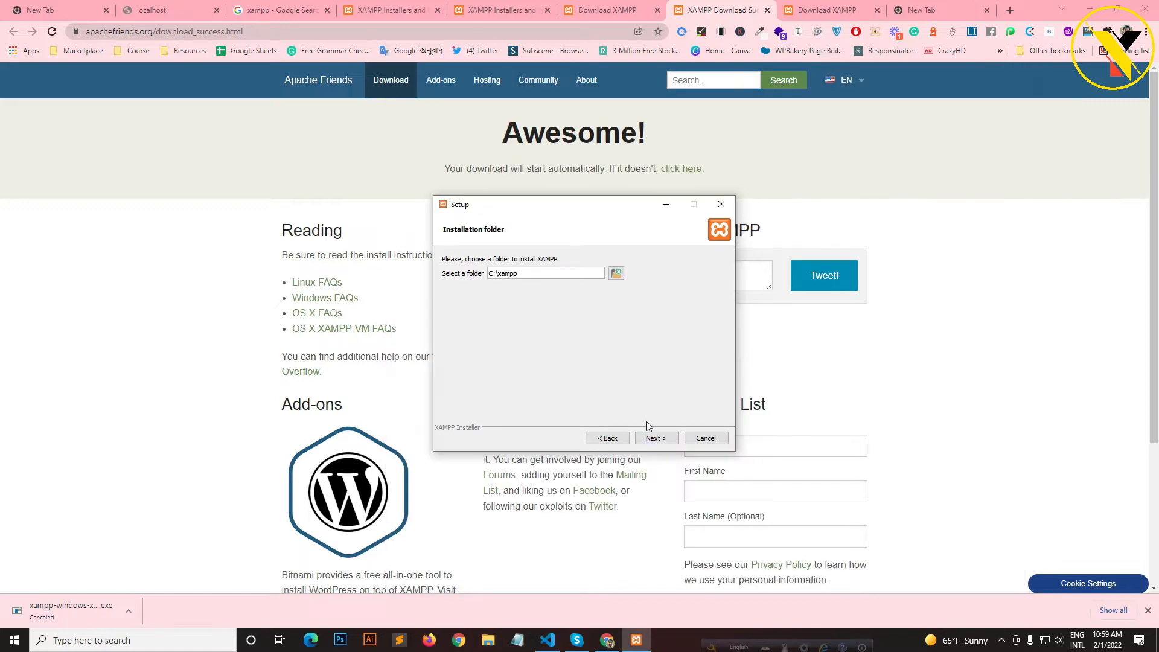
- Install XAMPP into C:\xampp with the default language and finish the wizard
click(654, 438)
click(654, 439)
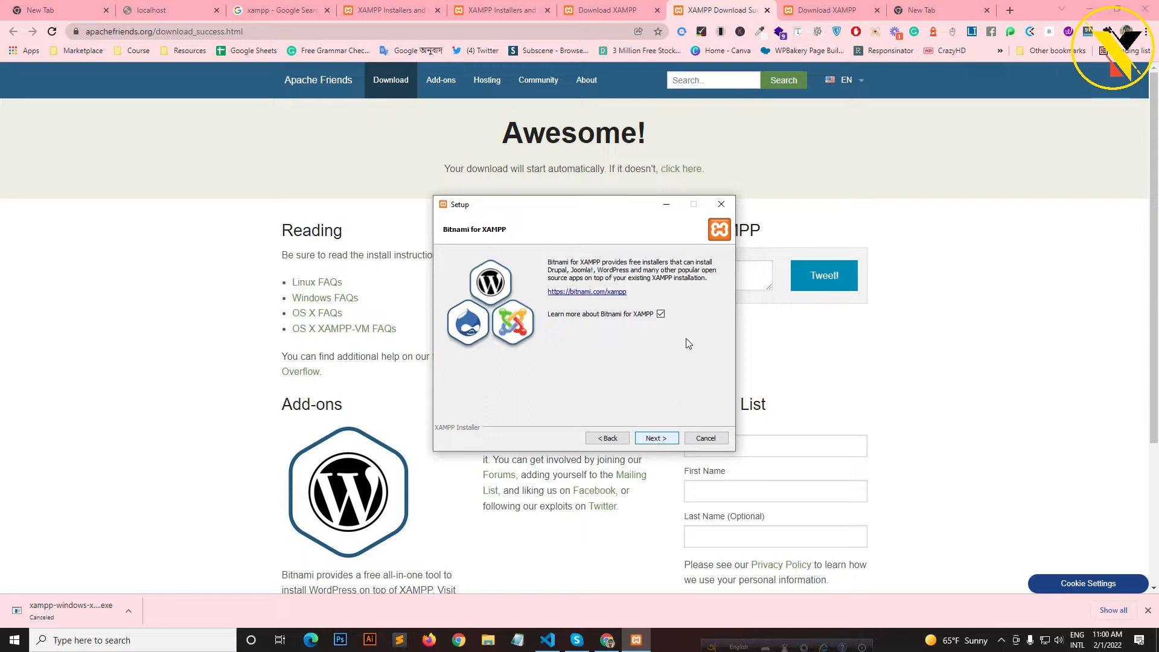
click(656, 438)
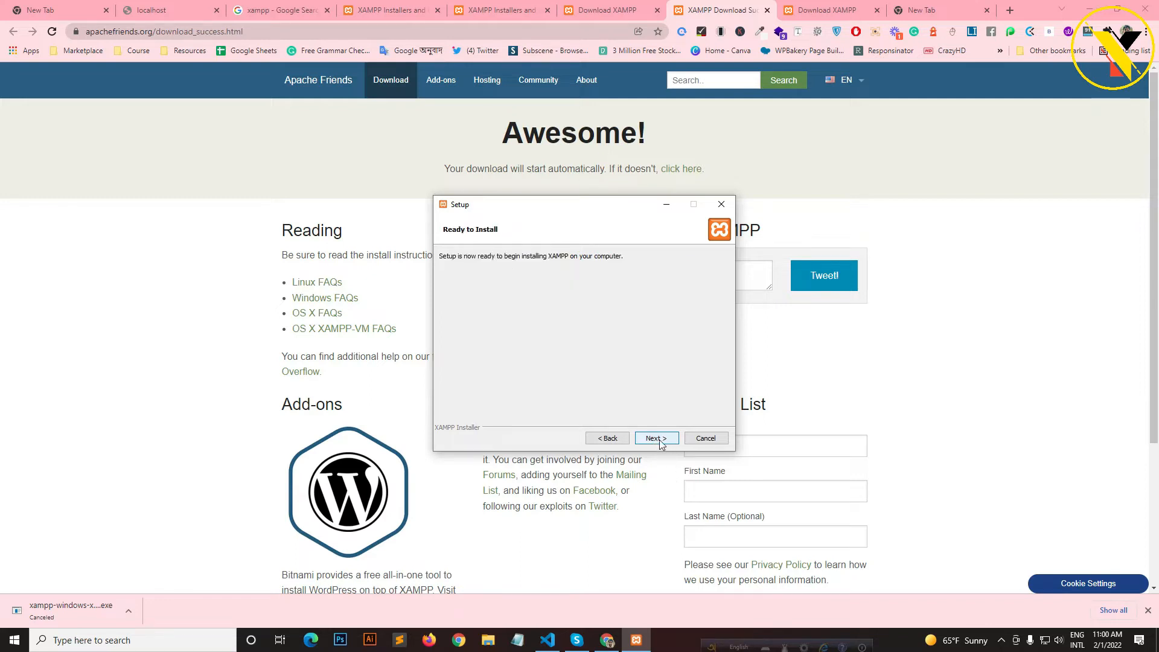
click(636, 640)
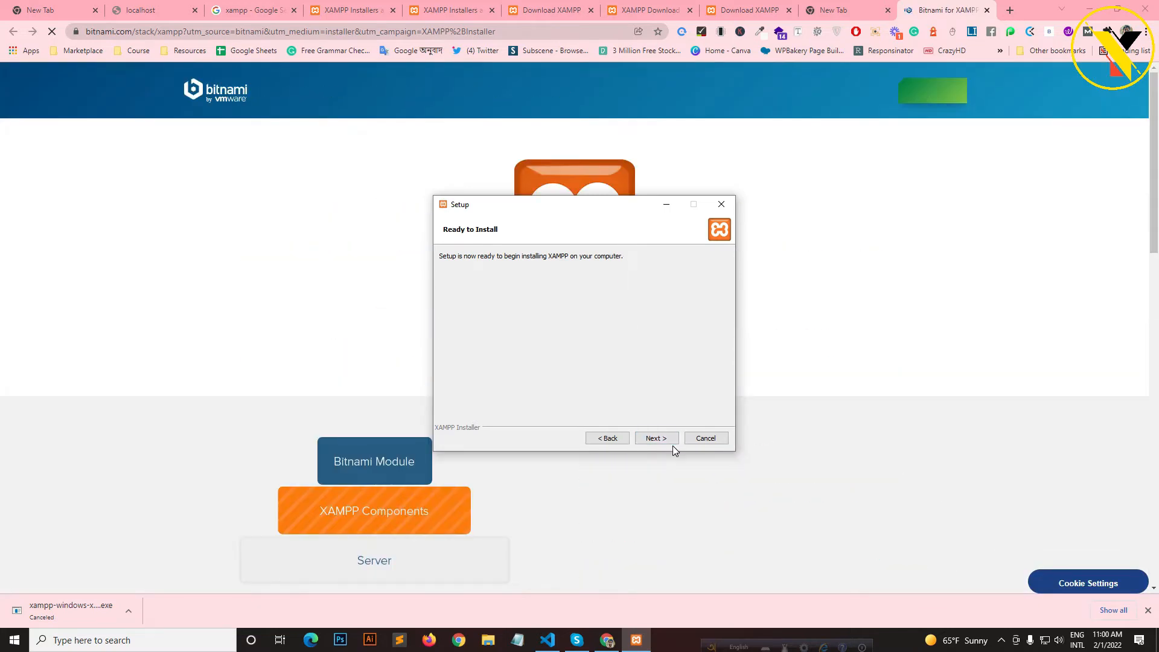
click(667, 440)
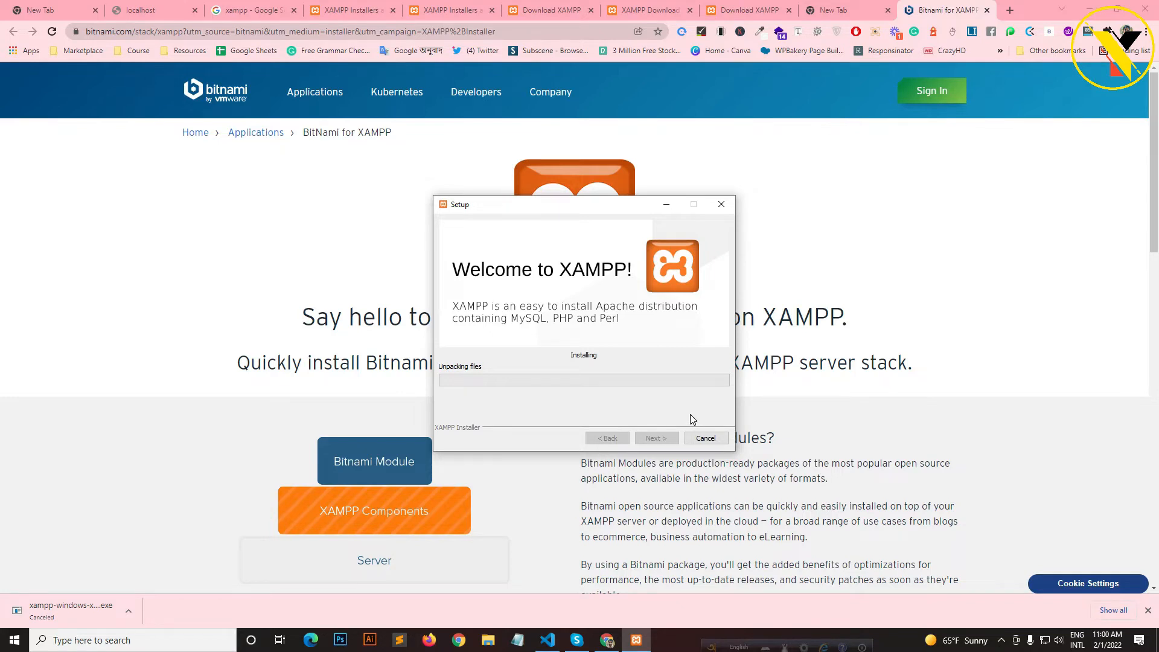
click(1001, 640)
click(1011, 591)
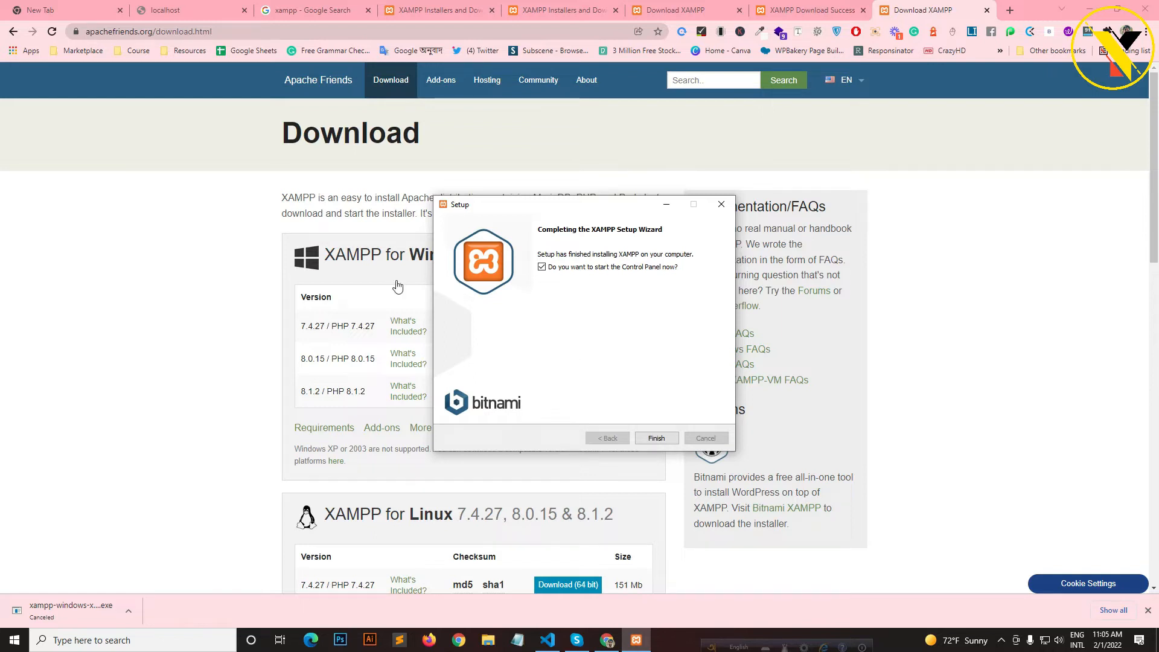
click(655, 437)
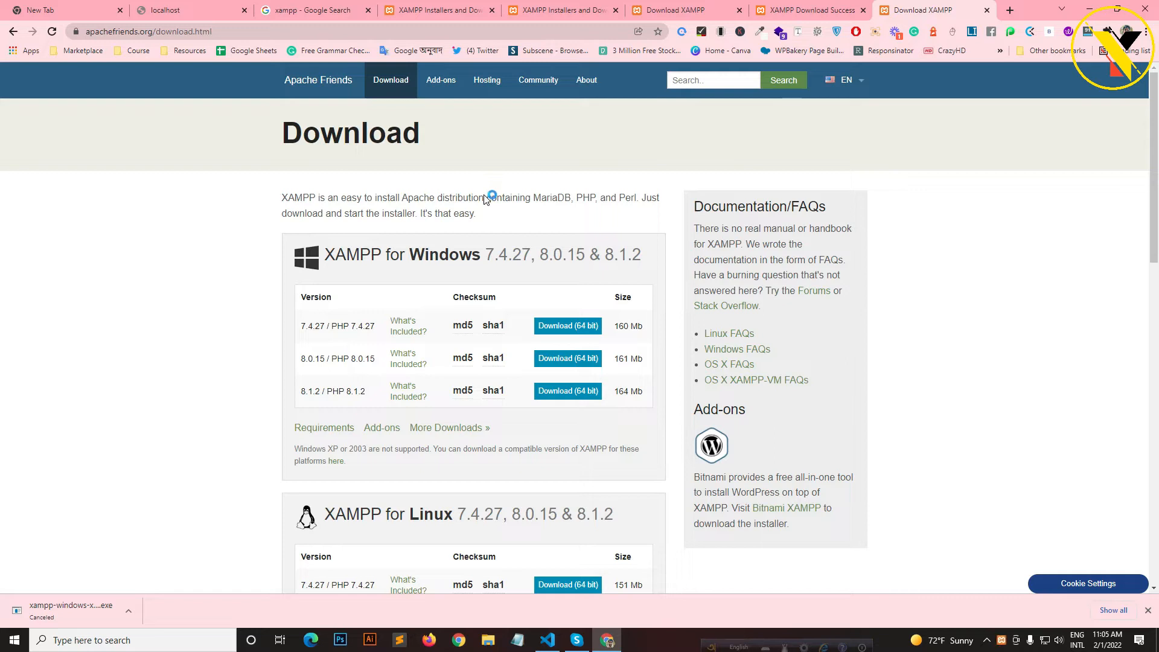
- Start Apache on ports 80/443 and MySQL on port 3306 in the Control Panel
drag(235, 13, 820, 210)
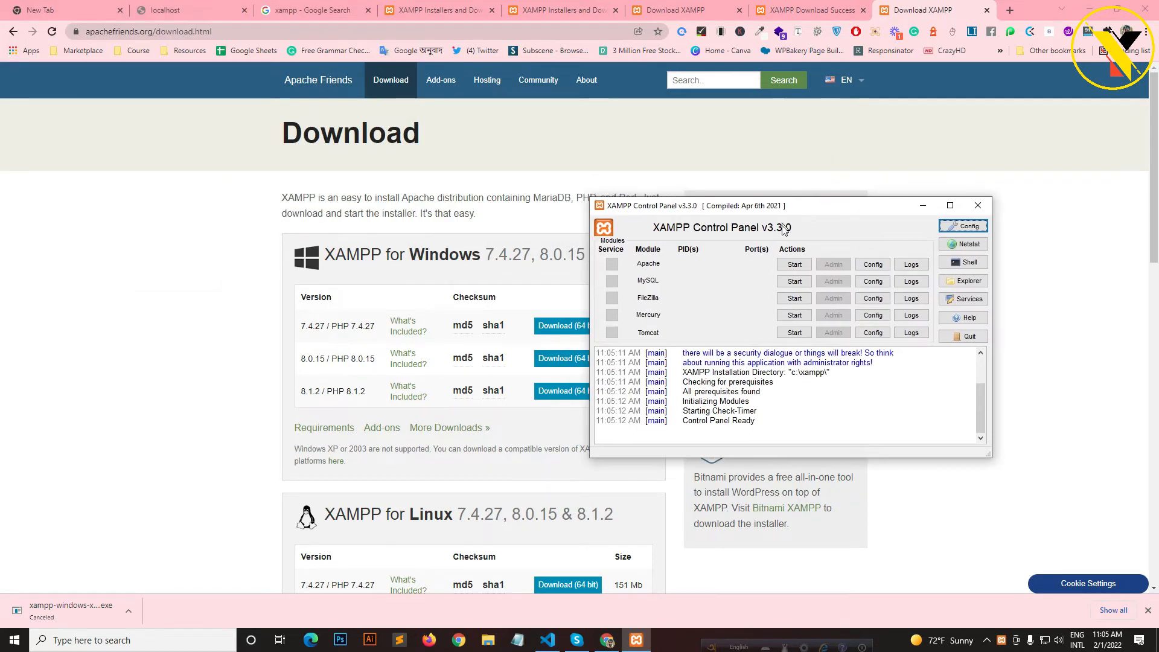
click(793, 266)
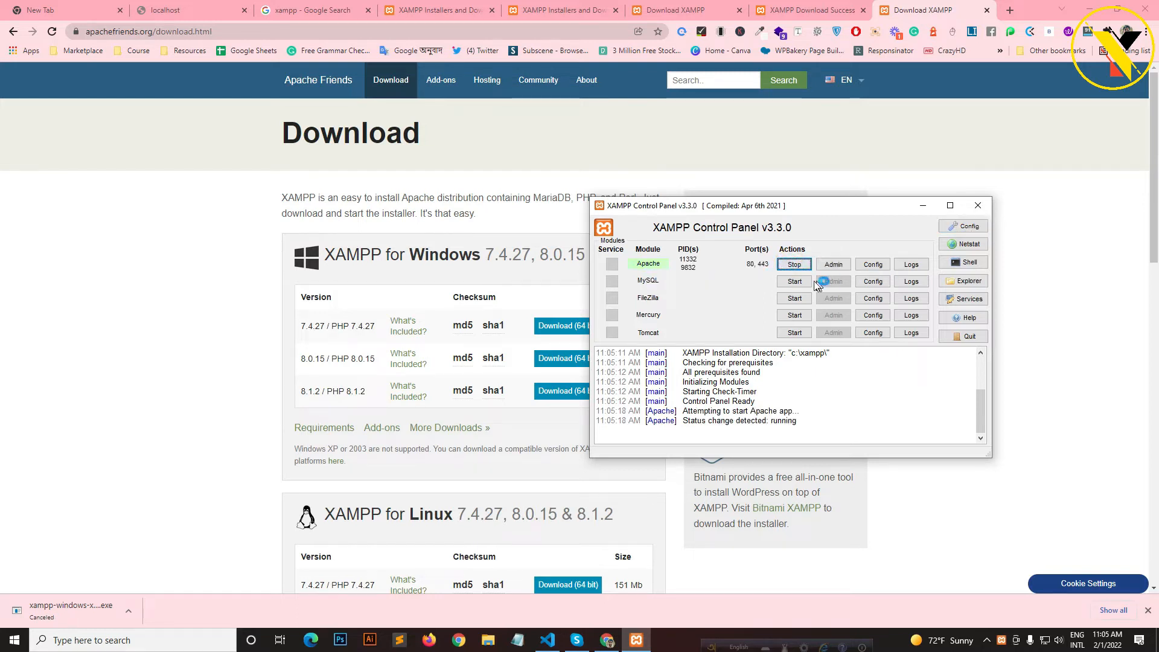
click(793, 281)
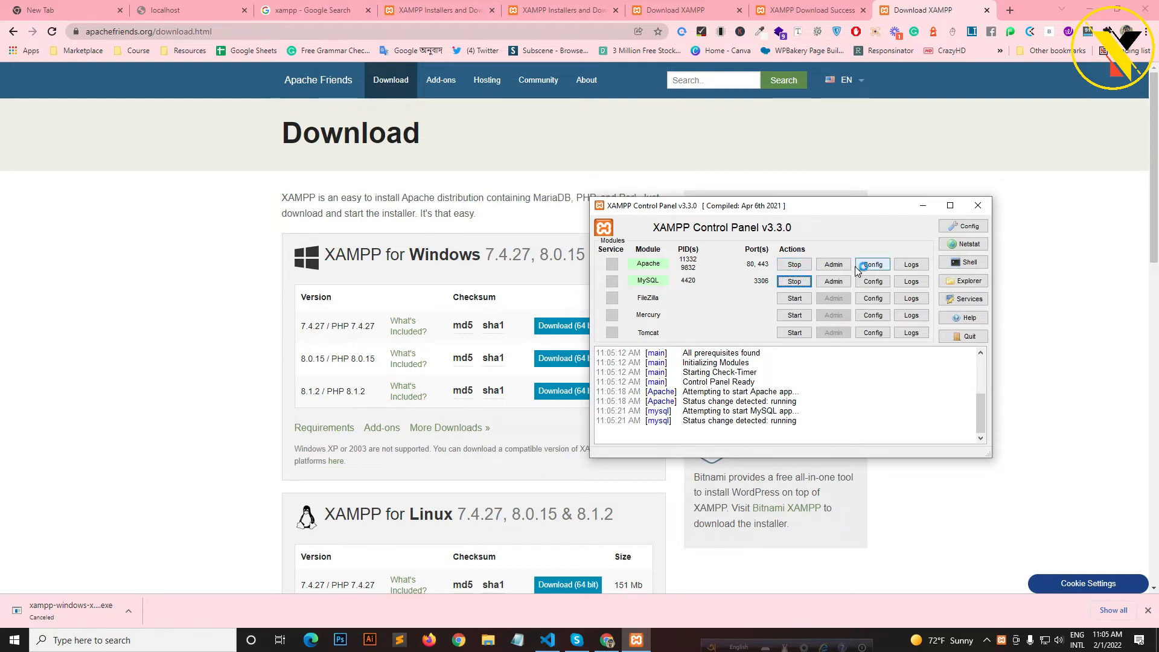
- Minimize the Control Panel and browse File Explorer to C:\xampp\htdocs
click(922, 205)
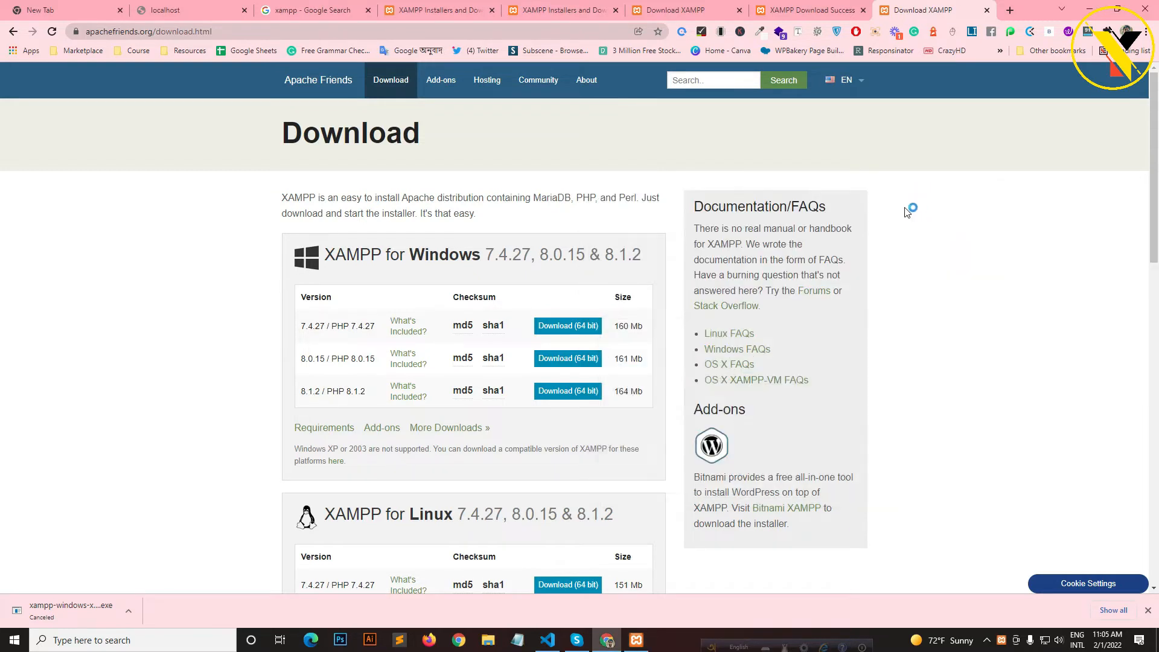
click(488, 640)
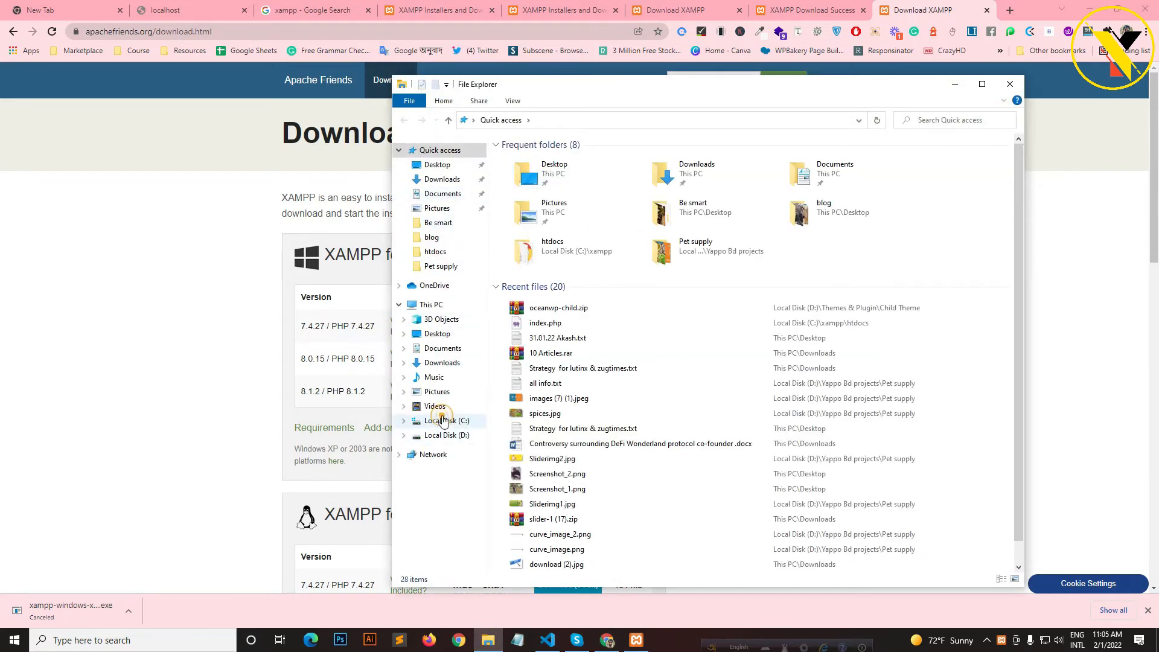
click(444, 421)
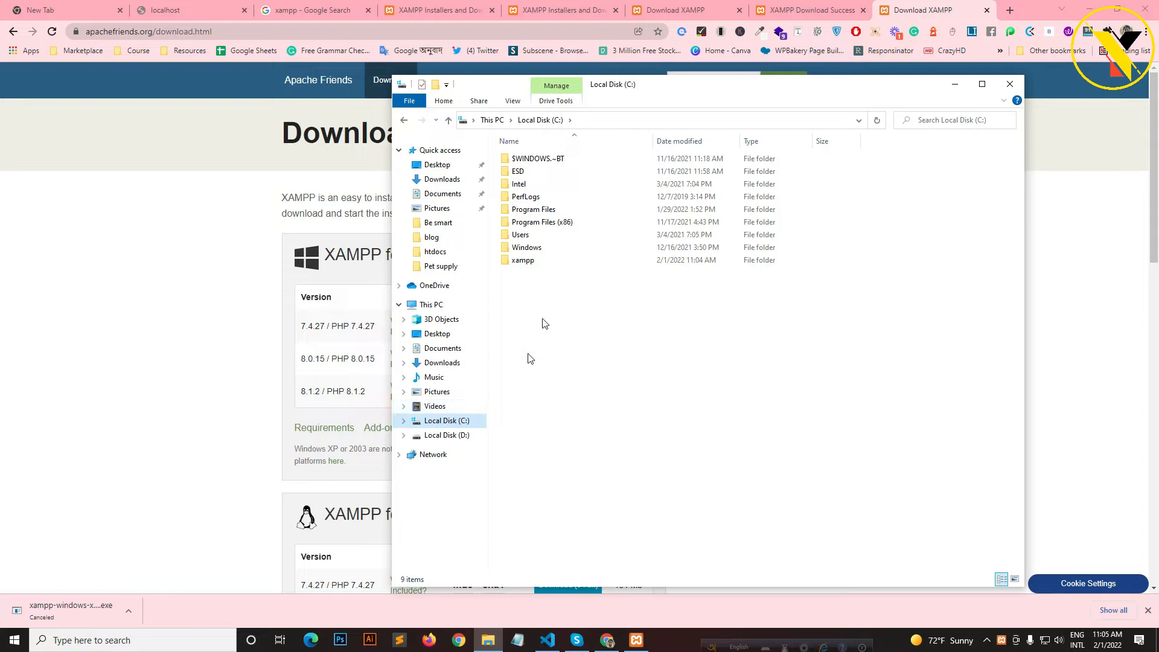
click(517, 264)
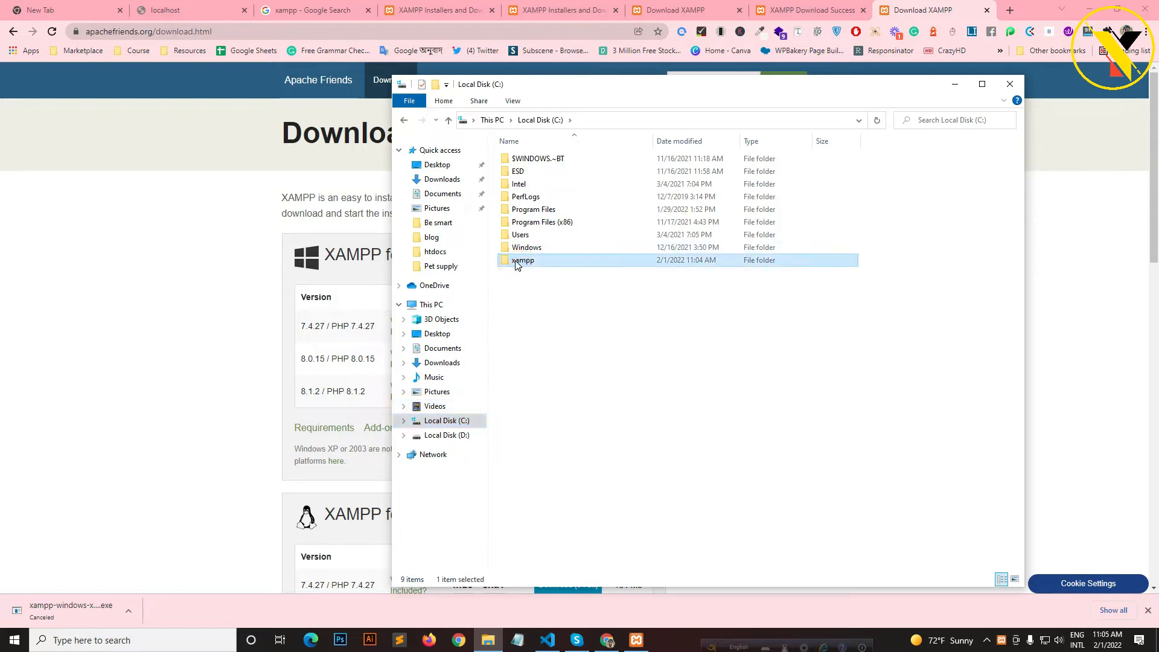
double_click(517, 265)
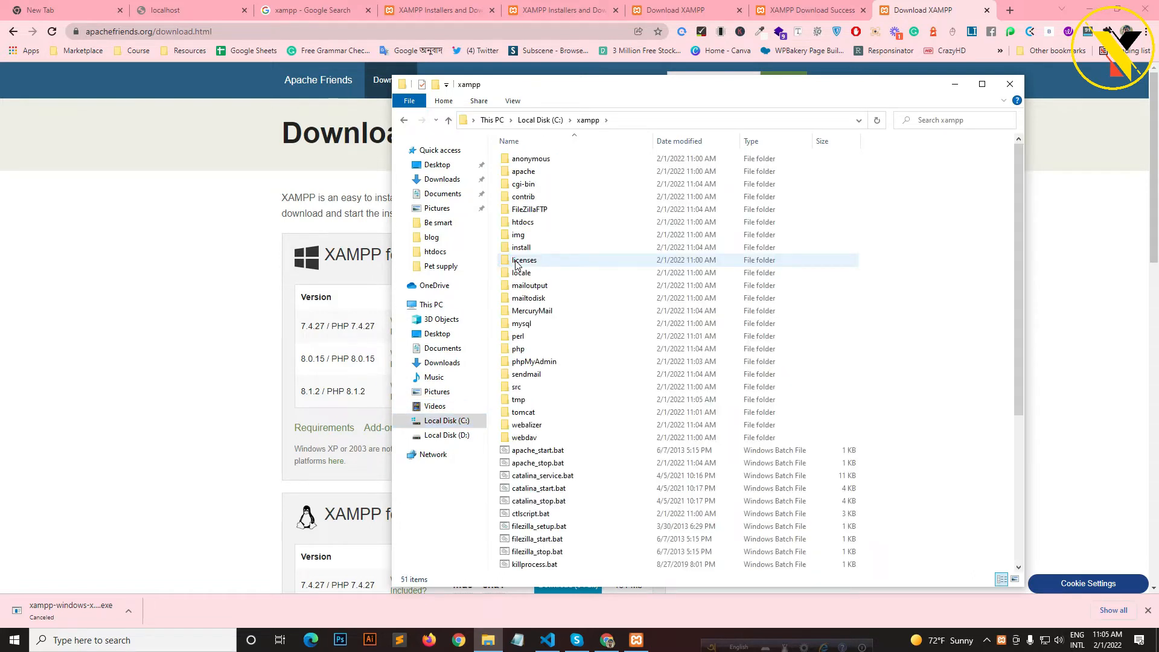
double_click(532, 222)
- Create a new folder named mysite in htdocs and open it, sorted by date modified
right_click(601, 349)
mouse_move(668, 492)
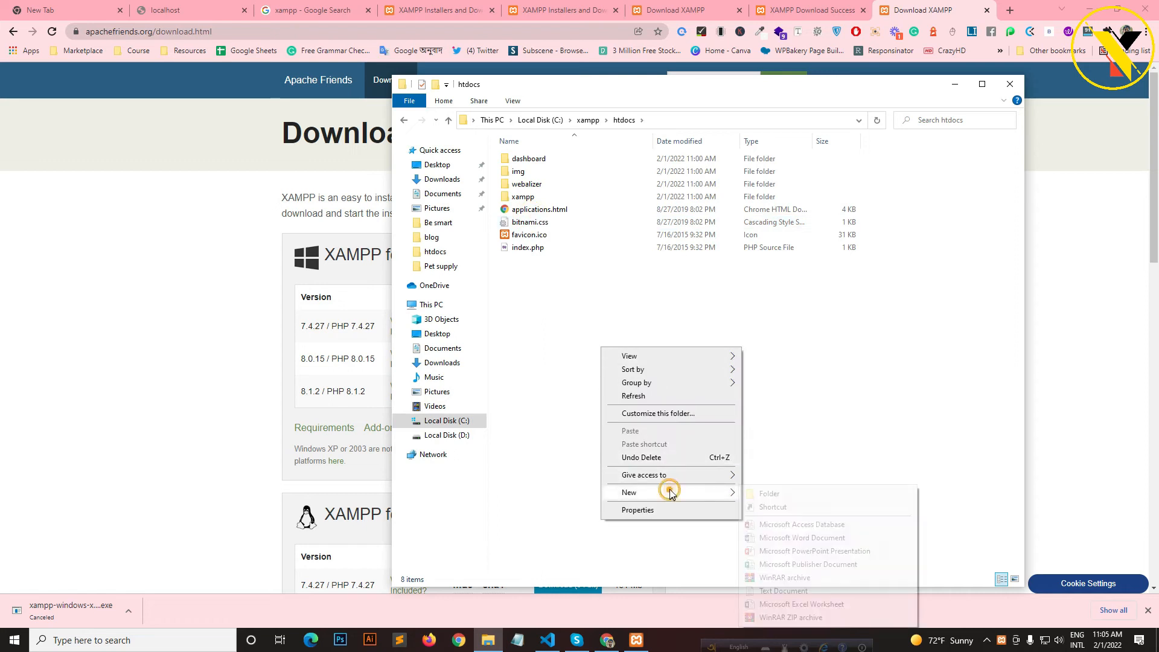
click(772, 496)
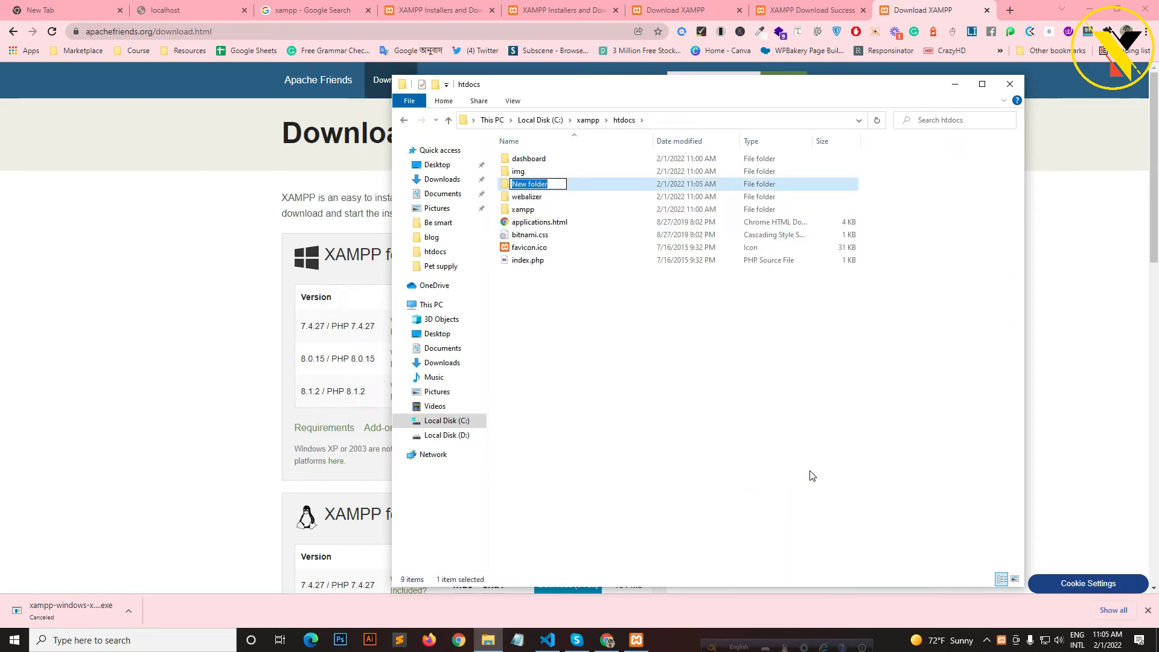
key(BackSpace)
text(mysite)
key(Return)
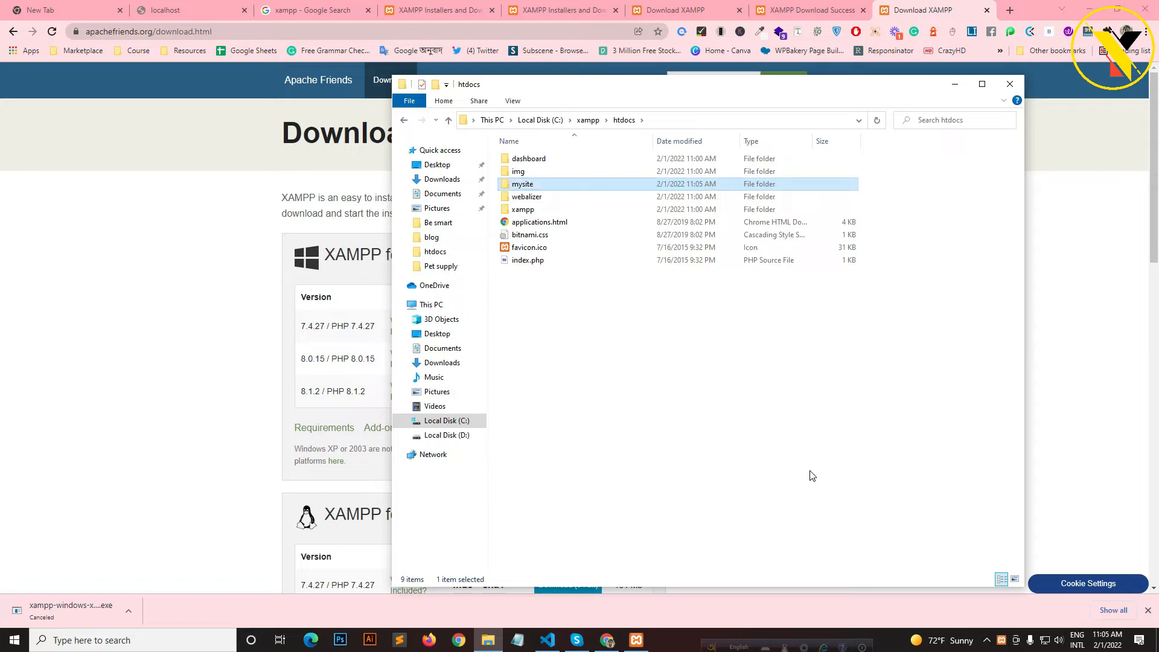
key(Return)
click(680, 141)
click(682, 141)
click(1089, 9)
- Find the downloaded wordpress folder in Downloads and select all its contents
double_click(24, 18)
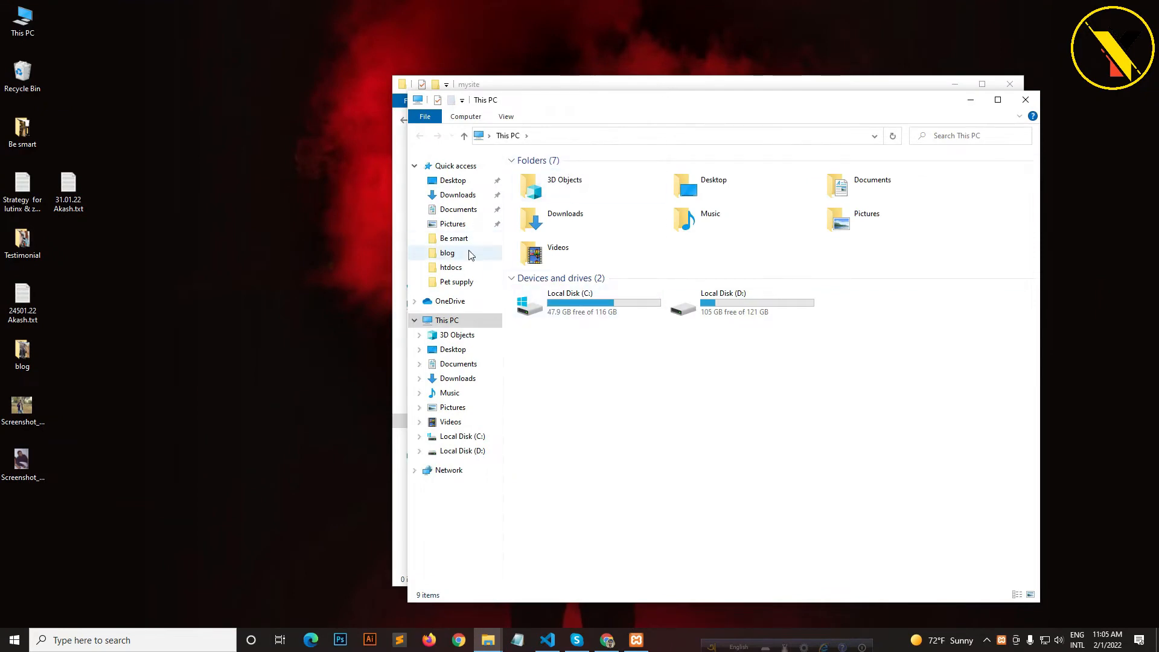
click(581, 214)
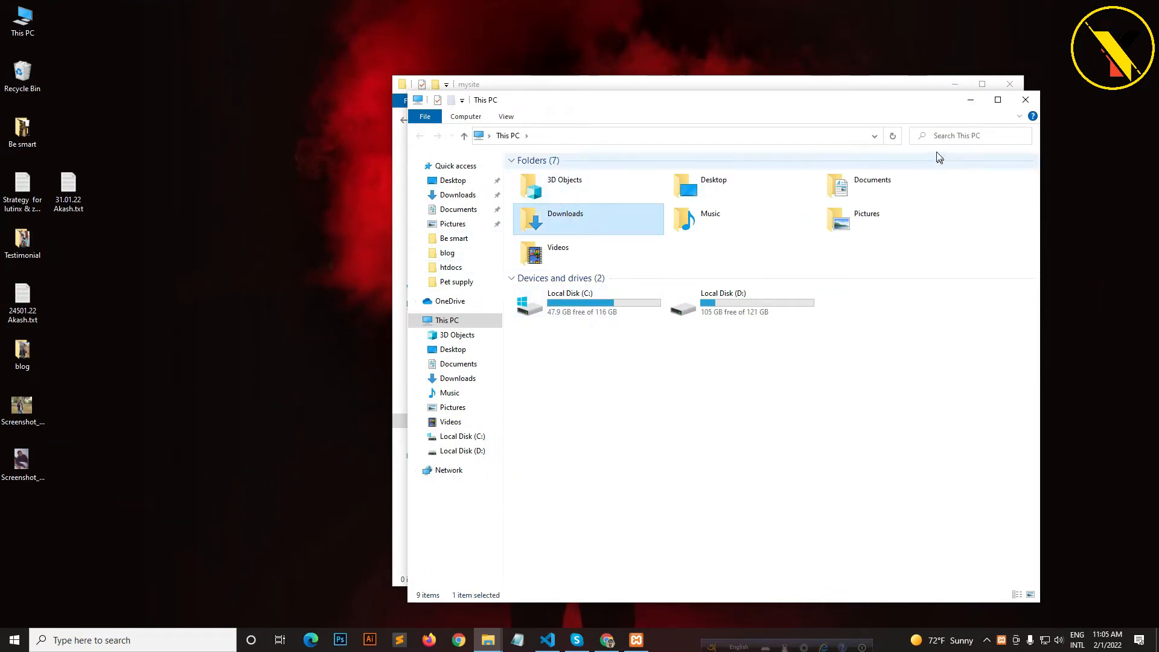
key(Return)
click(960, 136)
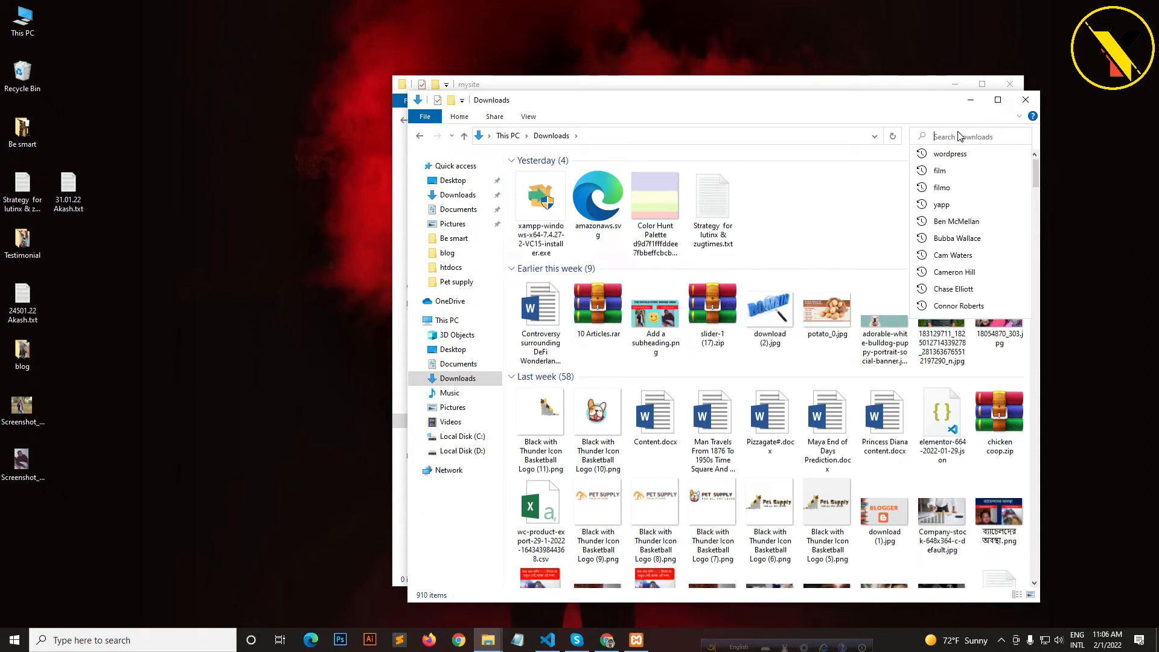
text(wordpress)
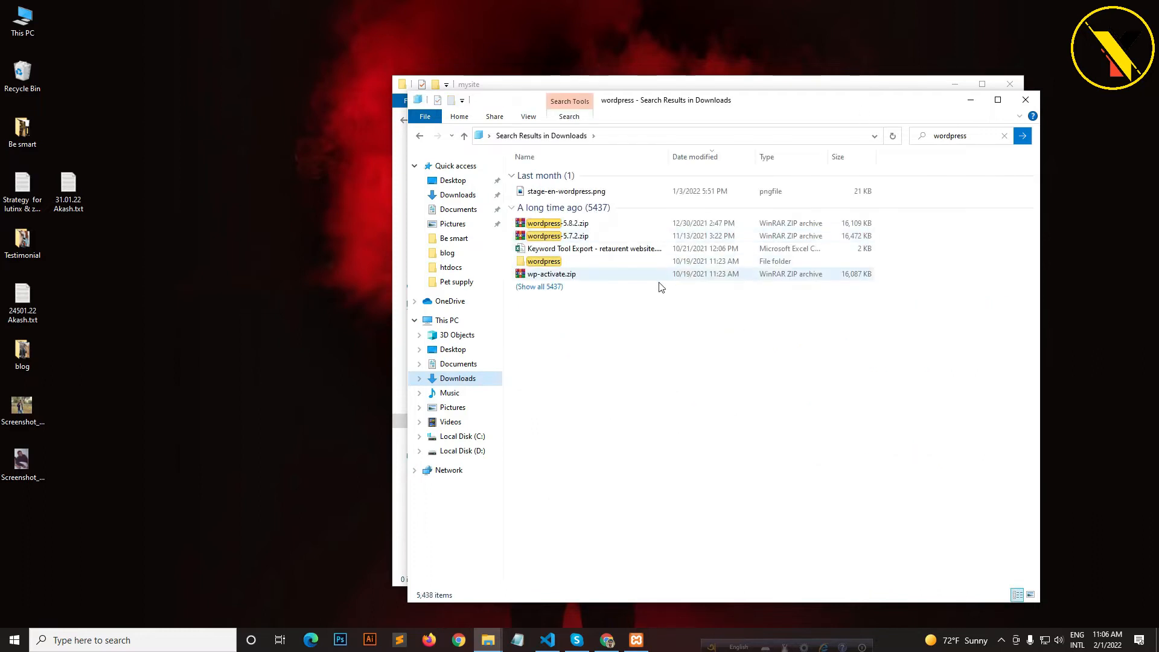
click(566, 264)
double_click(567, 267)
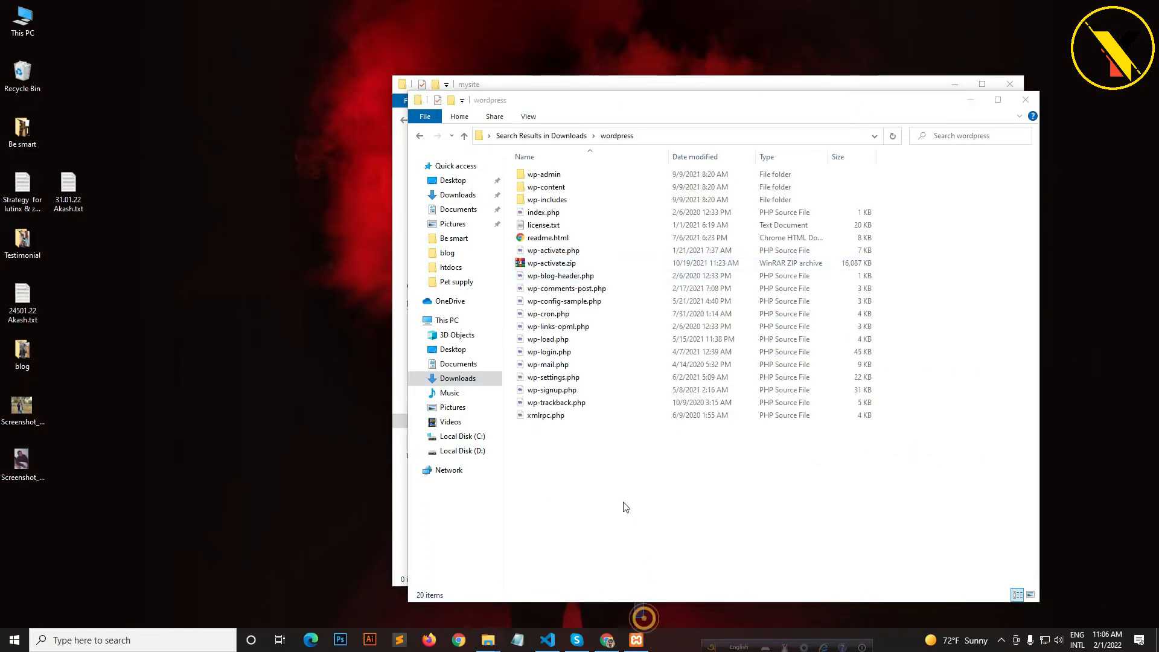
drag(622, 491, 528, 179)
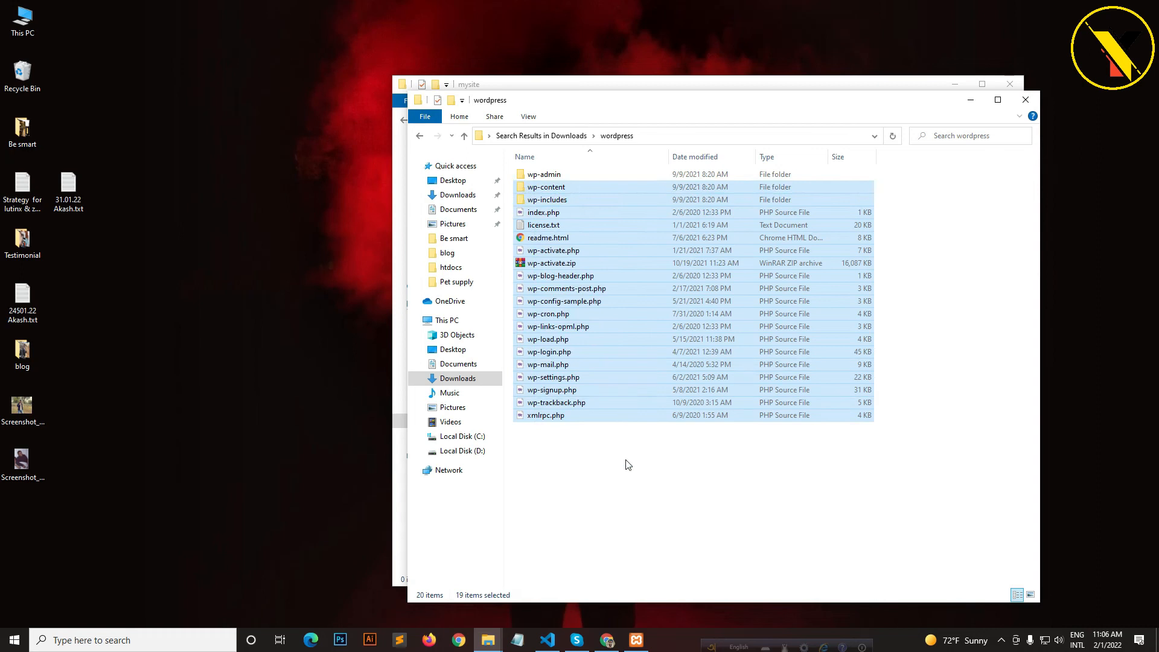
key(ctrl+a)
- Paste the WordPress files into the mysite folder and close the wordpress window
mouse_move(841, 109)
mouse_down()
mouse_move(498, 213)
mouse_move(336, 285)
mouse_up()
drag(777, 103, 406, 217)
click(865, 218)
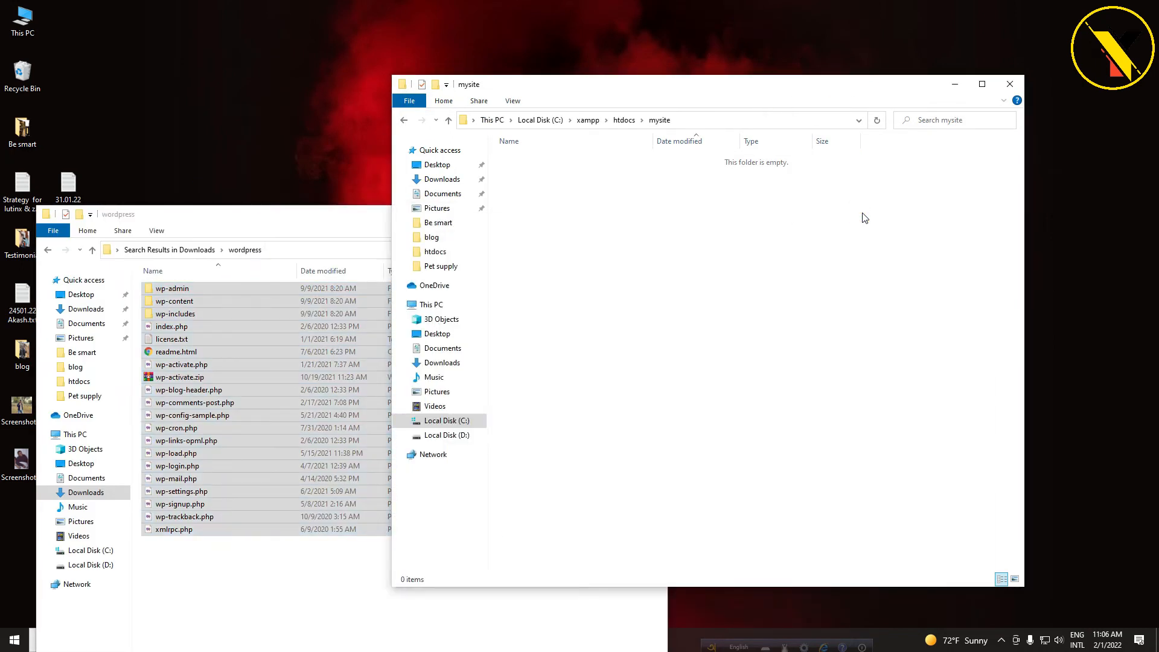
key(ctrl+v)
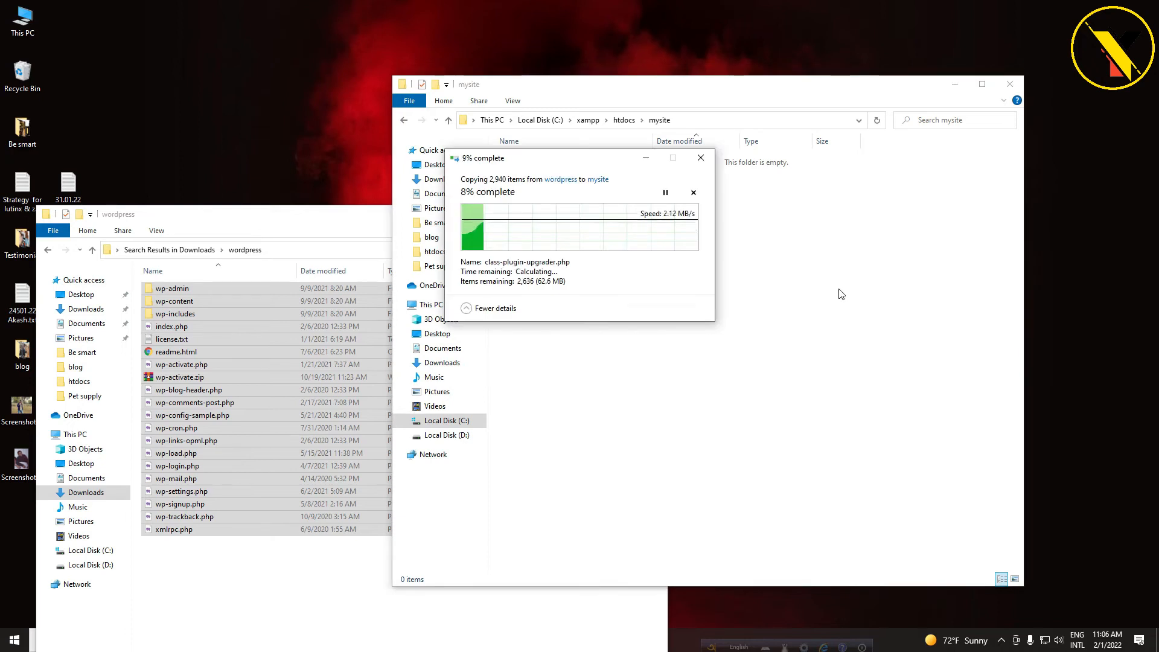
click(303, 224)
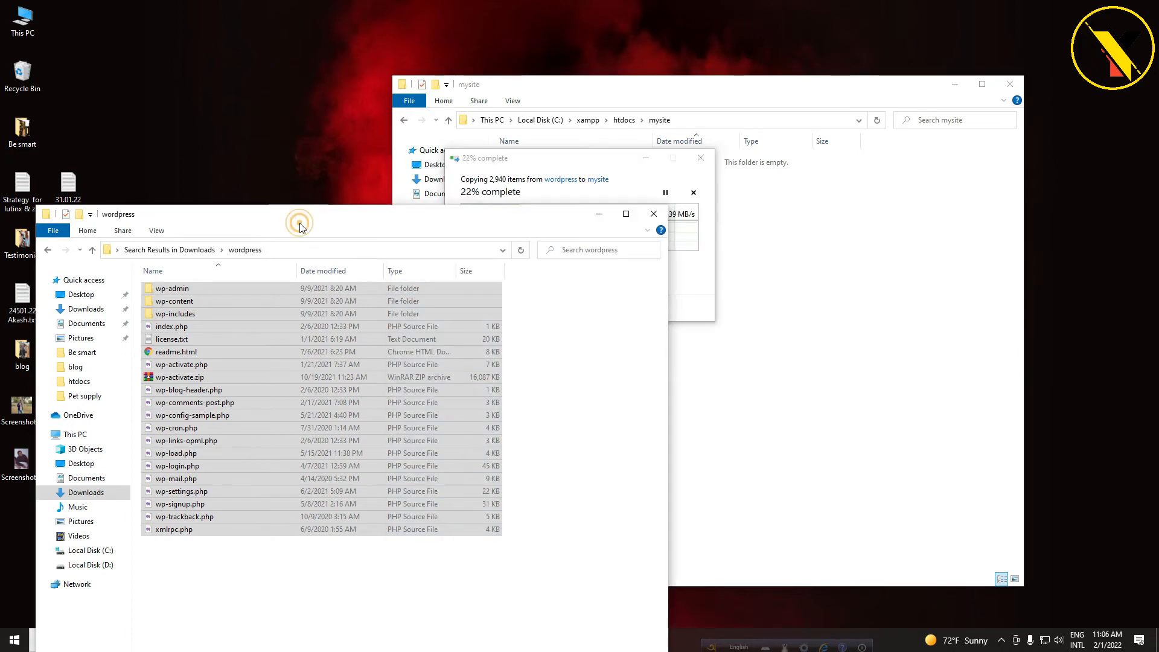
click(323, 224)
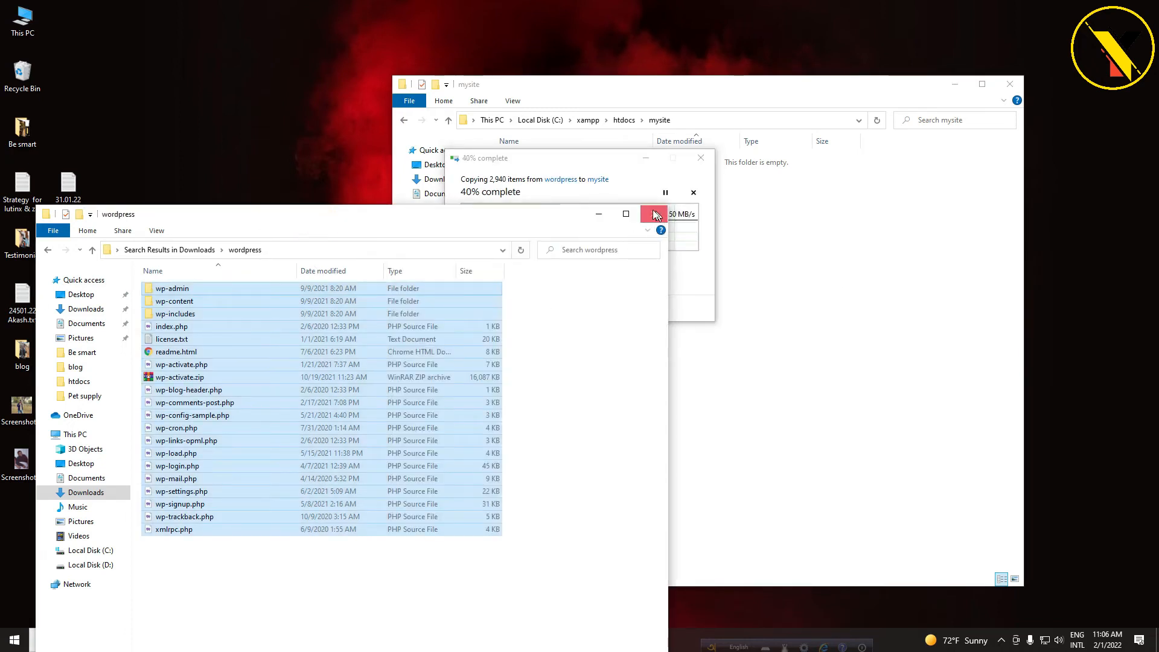
click(654, 214)
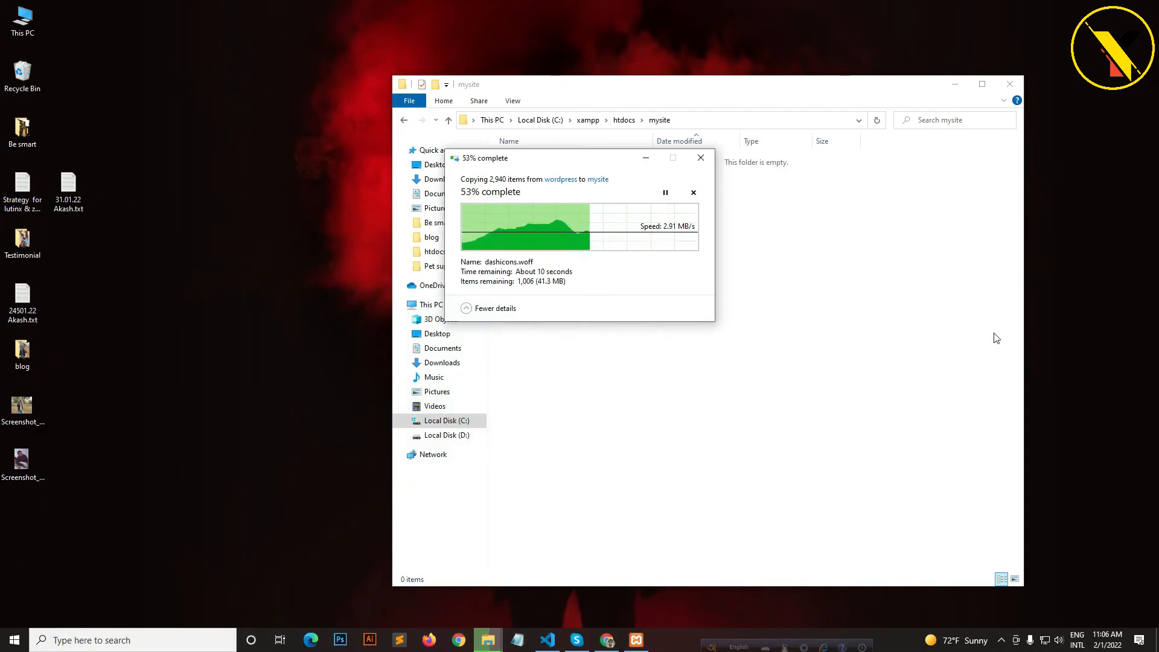
click(611, 644)
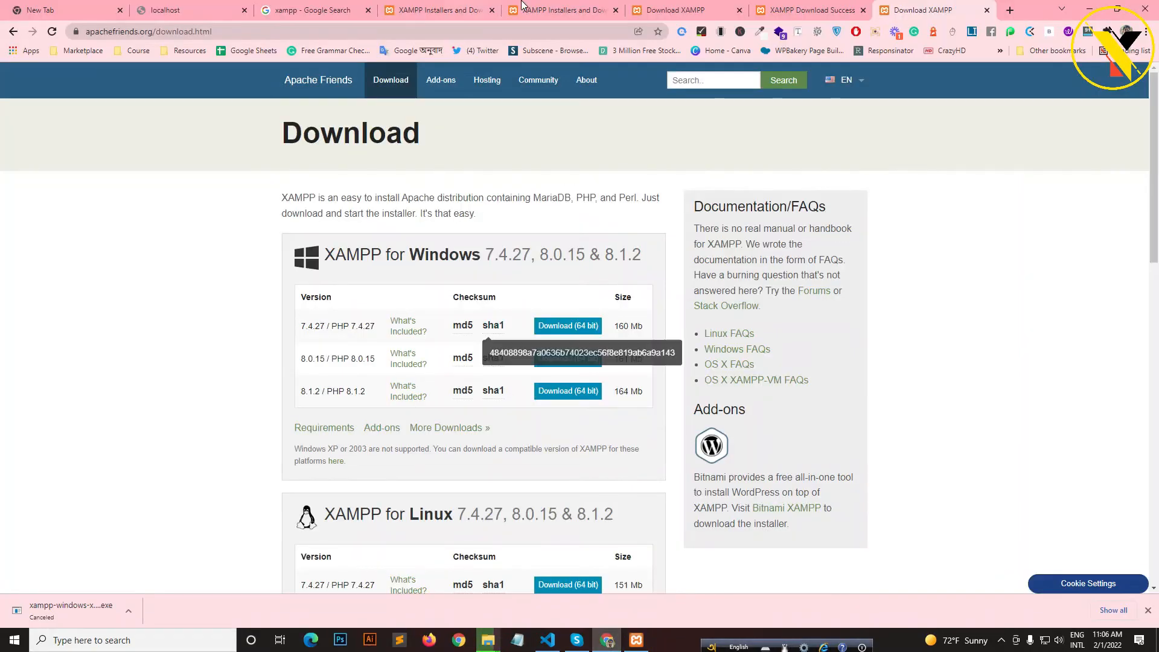
- Close the XAMPP Download Success tab and enter localhost/mysite/ in a new tab's address bar
click(985, 12)
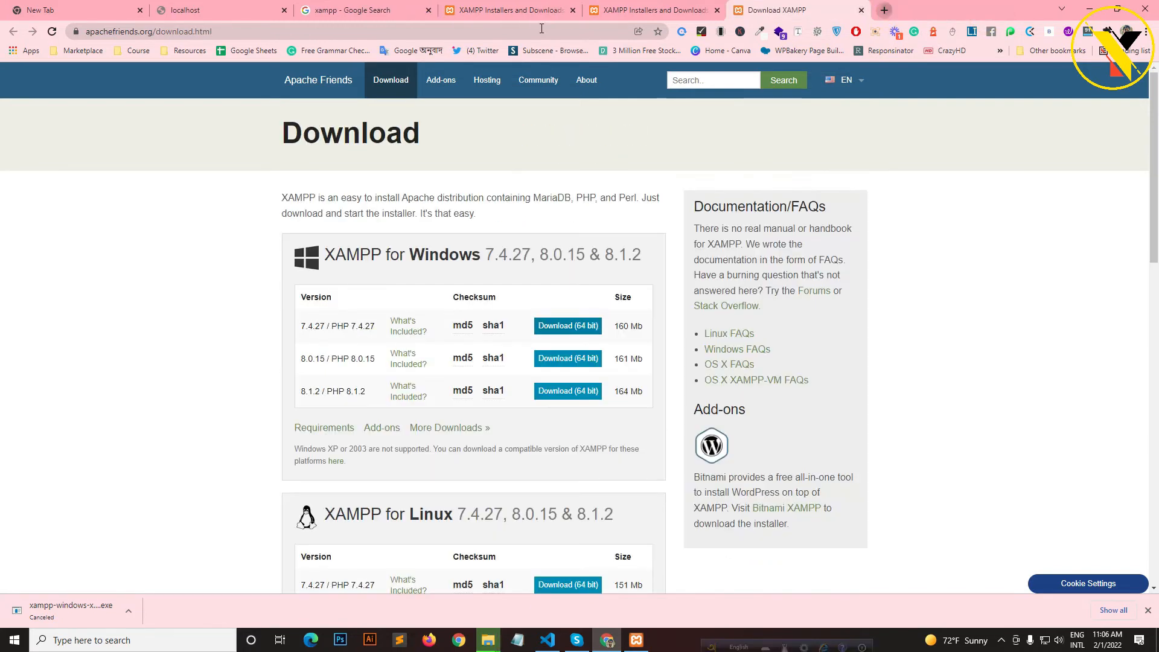
click(886, 12)
click(542, 32)
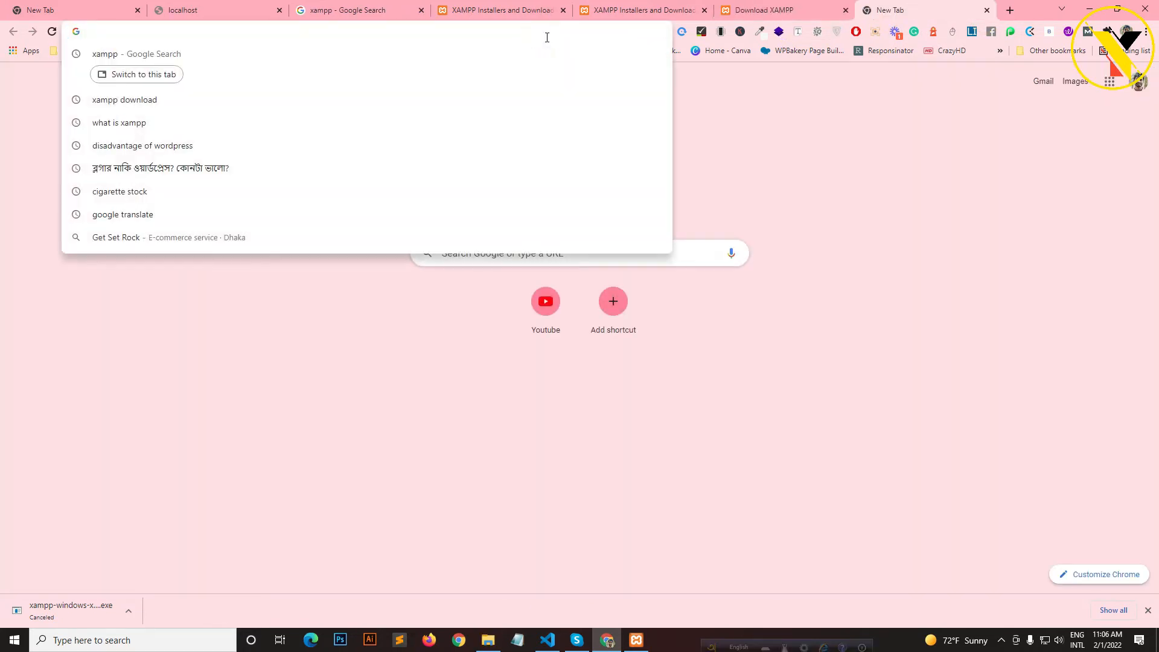
text(loca)
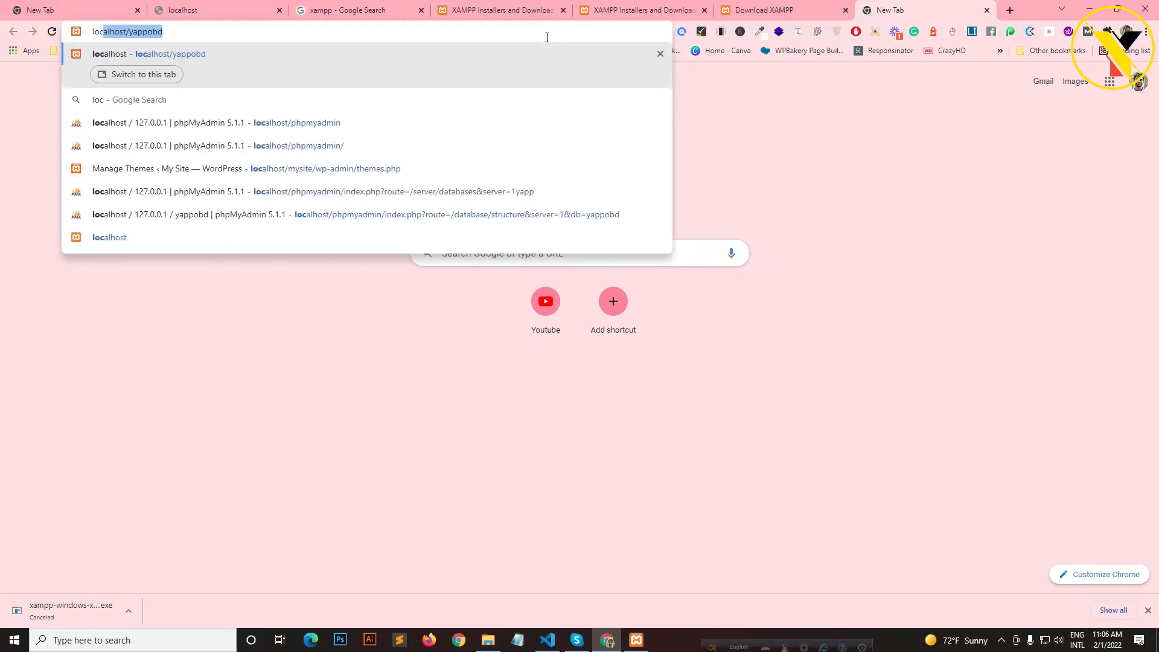
key(Right)
key(BackSpace)
key(BackSpace)
key(BackSpace)
key(BackSpace)
key(BackSpace)
key(BackSpace)
key(BackSpace)
text(my)
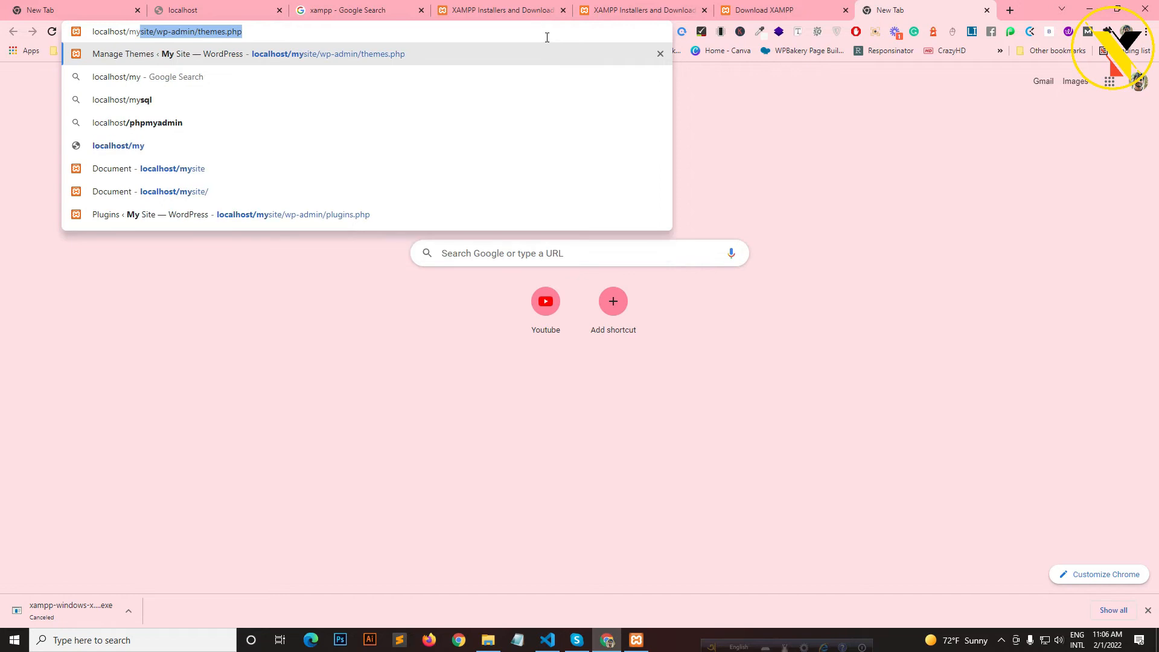
key(Right)
key(BackSpace)
key(BackSpace)
key(BackSpace)
key(BackSpace)
key(BackSpace)
key(BackSpace)
key(BackSpace)
key(BackSpace)
key(BackSpace)
key(BackSpace)
key(BackSpace)
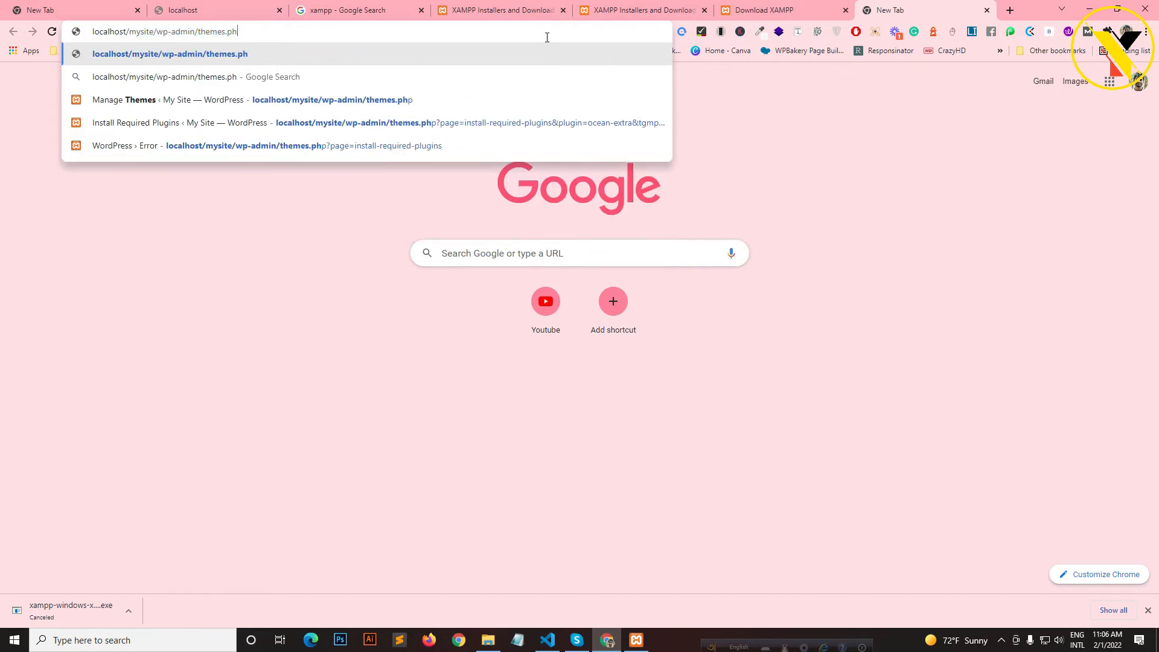
key(BackSpace)
key(BackSpace)
key(BackSpace)
key(BackSpace)
key(BackSpace)
key(BackSpace)
key(BackSpace)
key(BackSpace)
key(BackSpace)
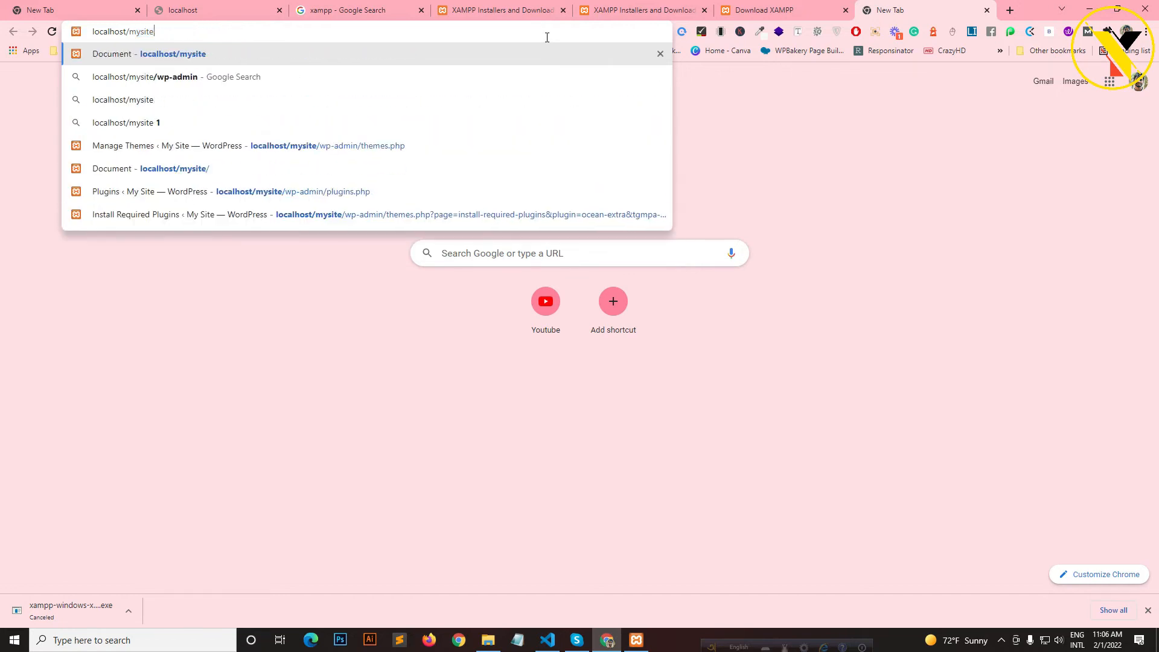
text(/)
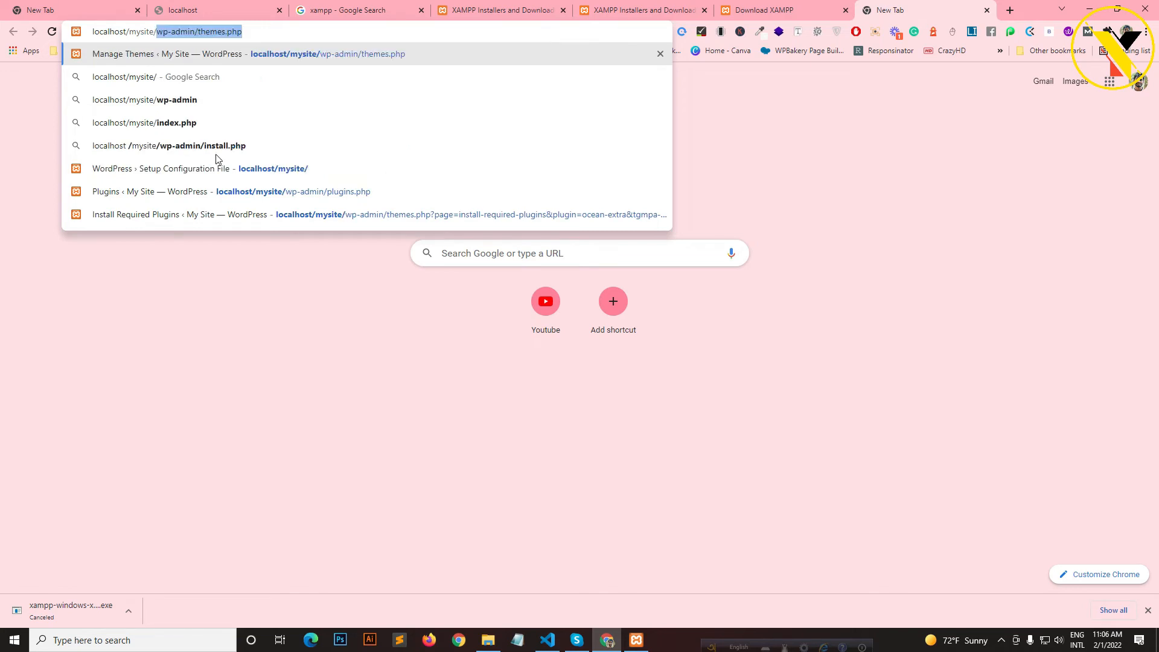
- Remove the extra wp-admin/themes.php path and load localhost/mysite/
click(489, 641)
click(368, 30)
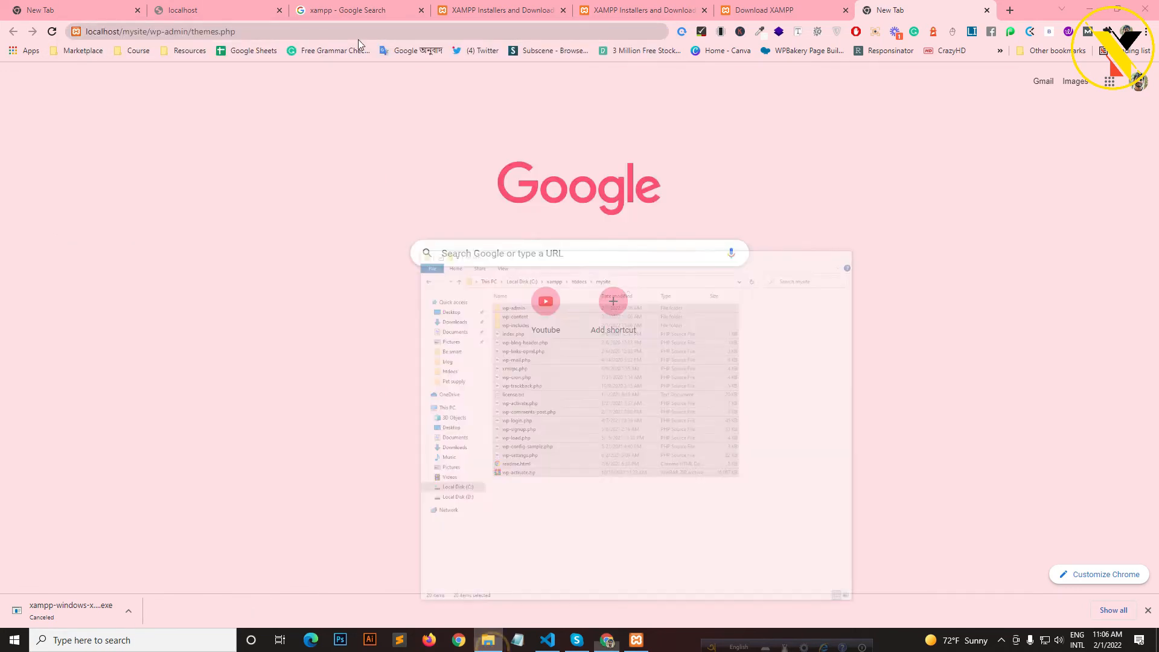
click(155, 32)
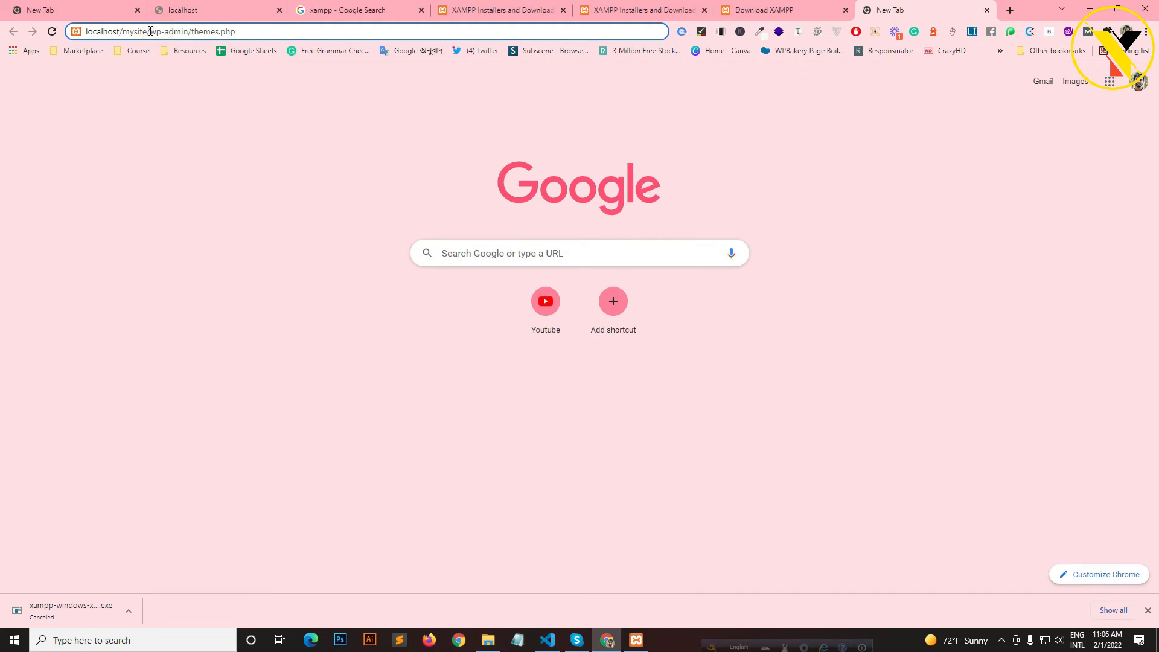
drag(150, 31, 639, 46)
key(BackSpace)
key(Return)
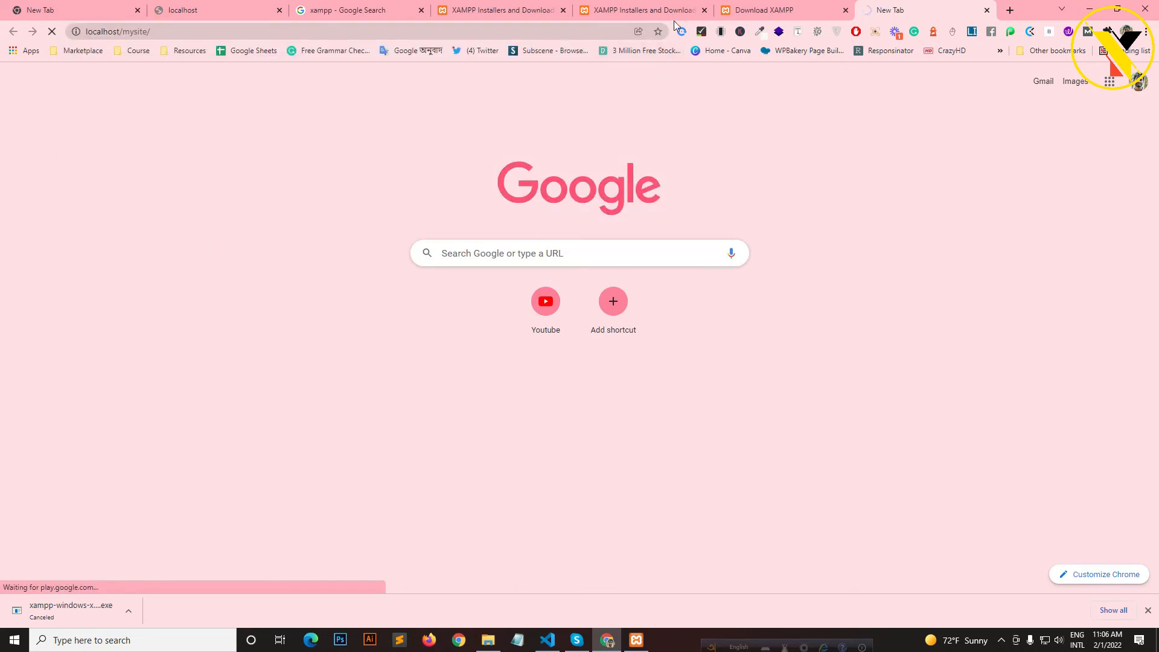
- Confirm the XAMPP servers are running and close the Download XAMPP tab
click(637, 641)
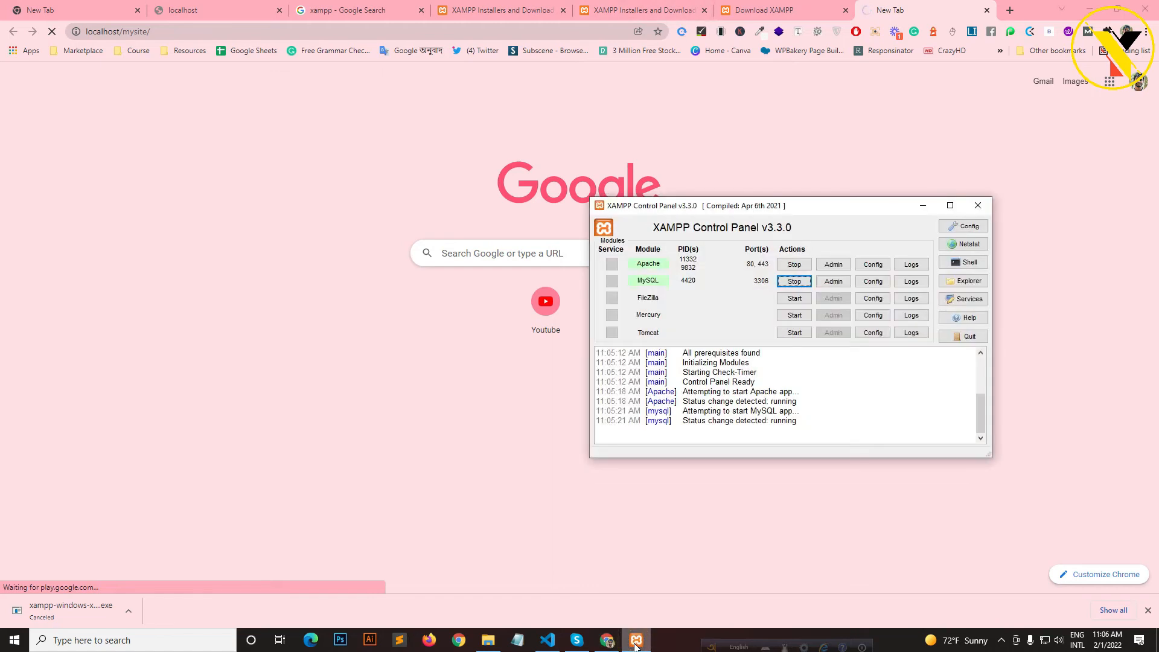
click(636, 641)
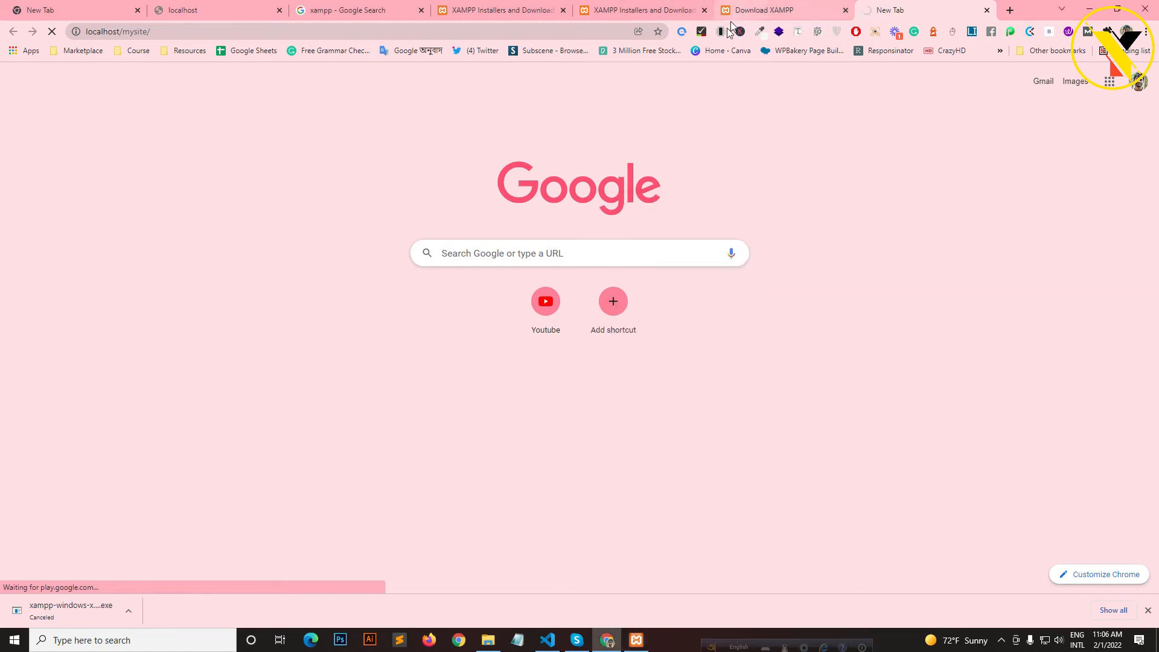
click(770, 8)
click(845, 10)
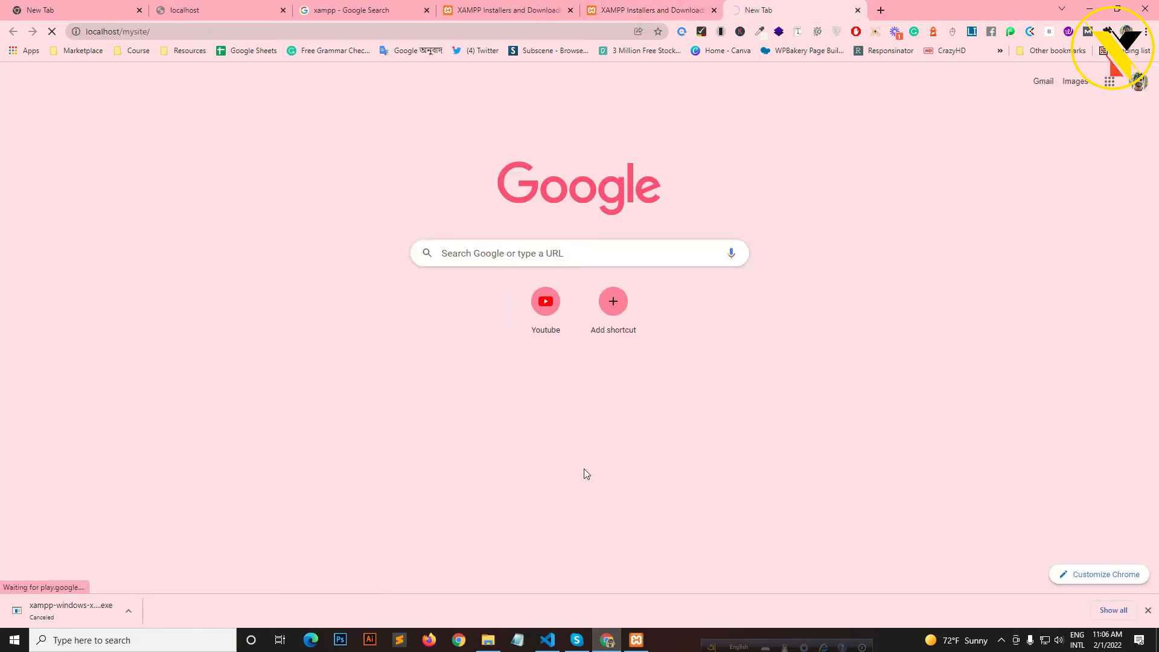
click(487, 641)
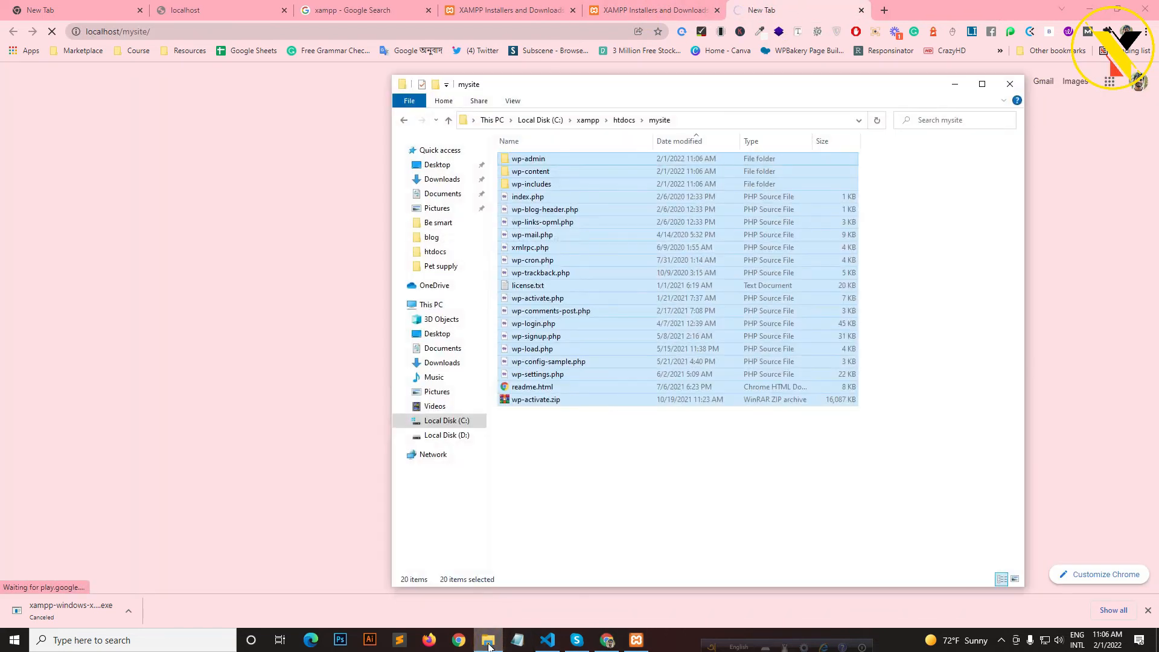
click(489, 645)
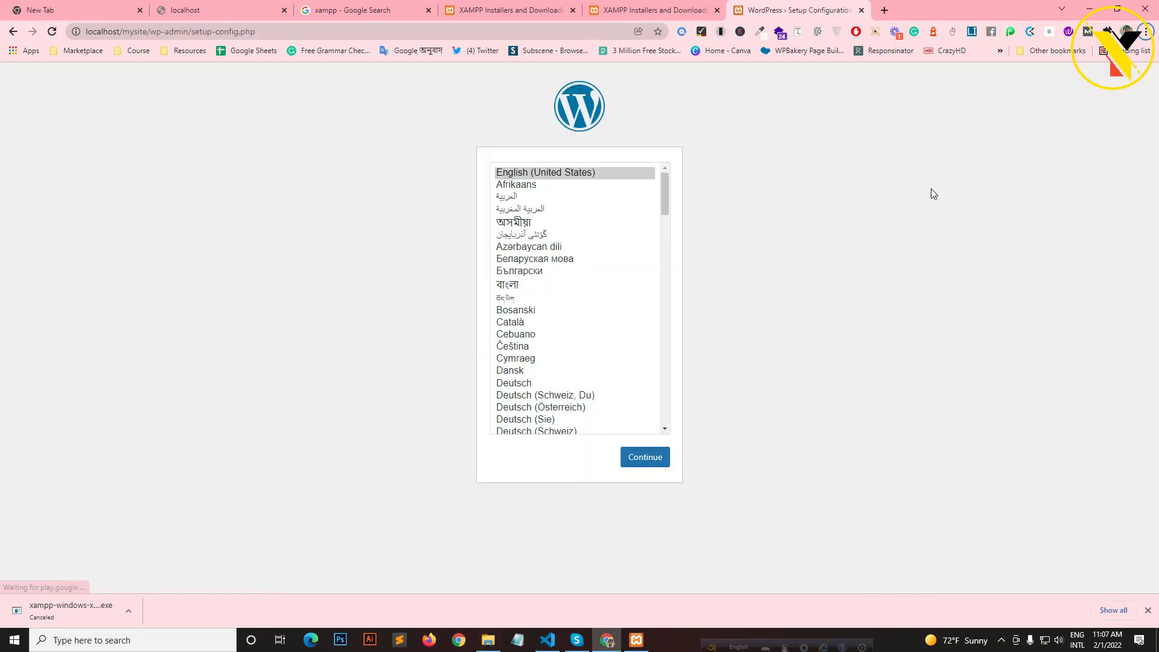
- Continue in English (United States) past Let's go! and close a XAMPP download tab
scroll(572, 254, down, 5)
scroll(573, 301, up, 5)
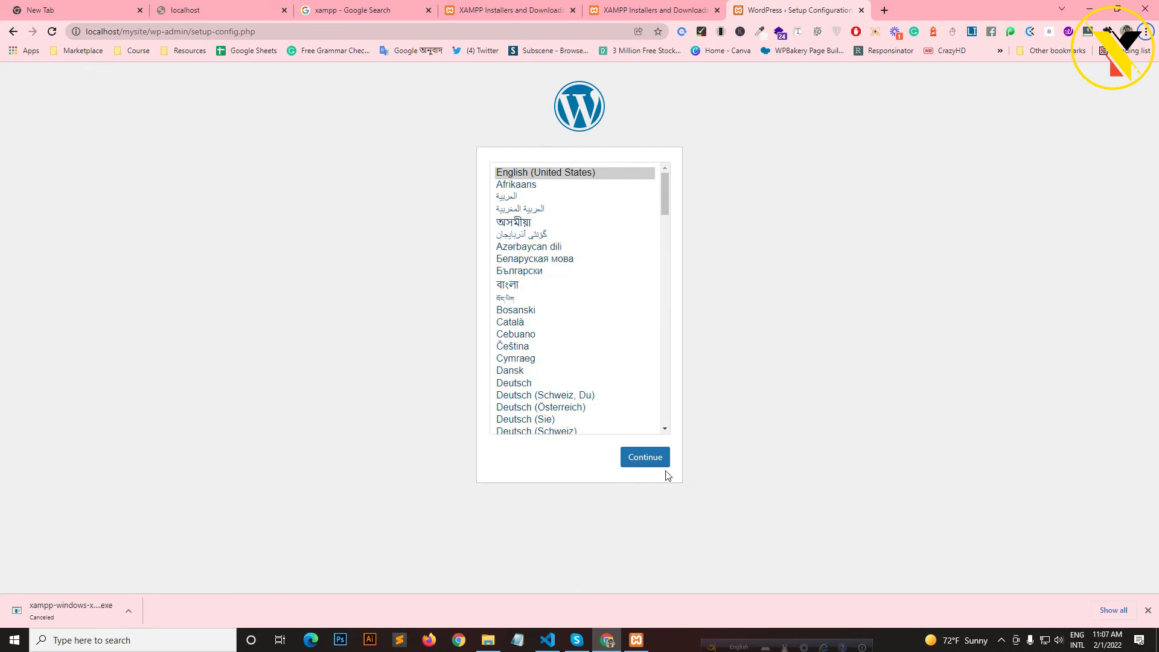
click(643, 458)
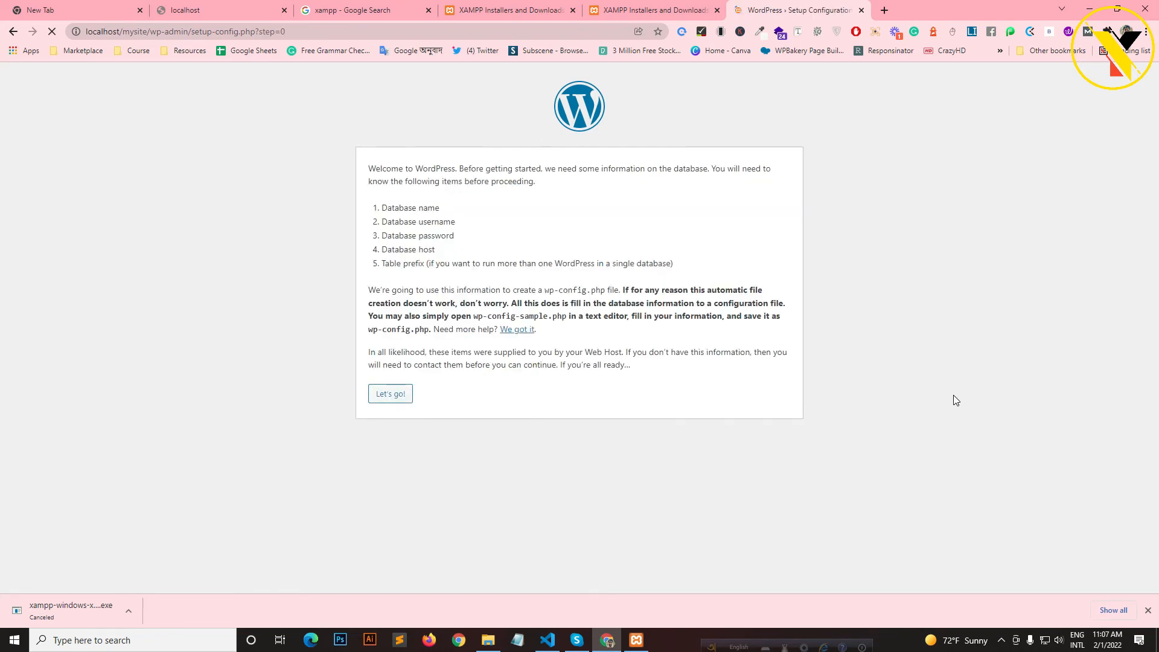
click(384, 395)
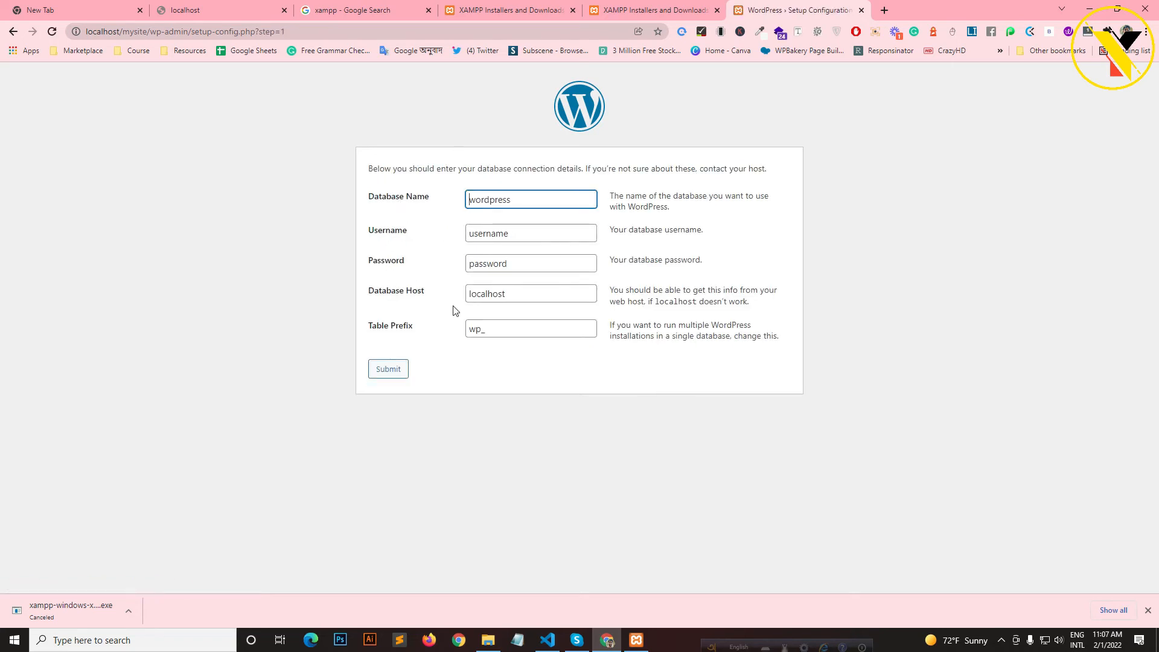
click(676, 11)
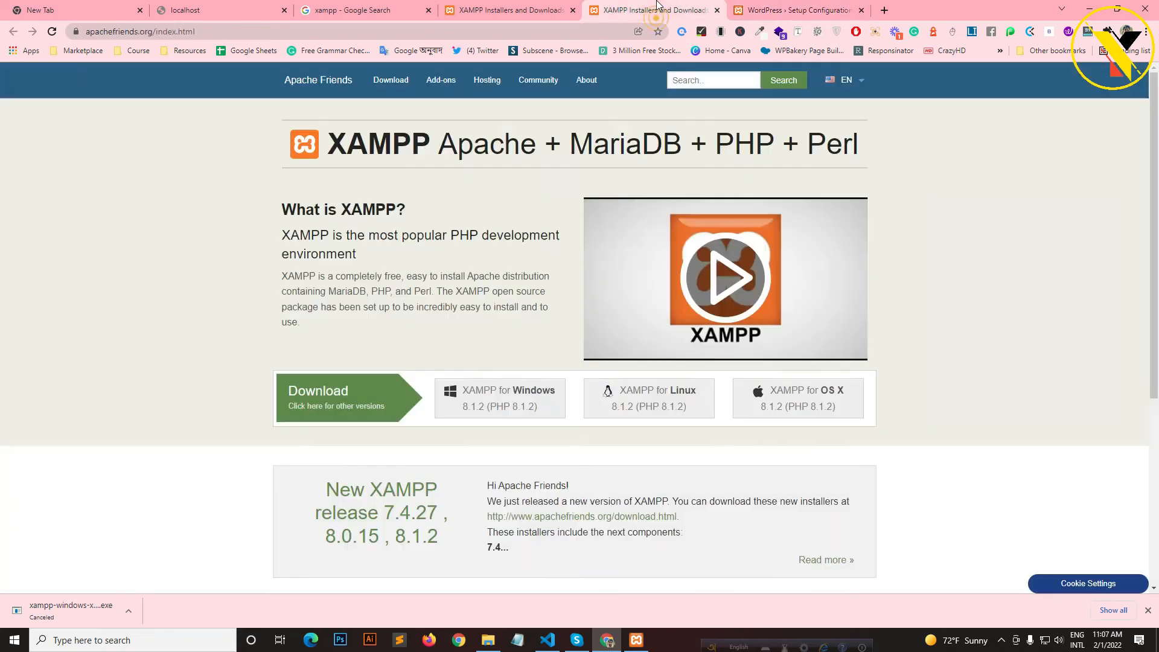
click(717, 11)
- Close the remaining XAMPP and search tabs, then load localhost/phpmyadmin in the localhost tab
click(573, 11)
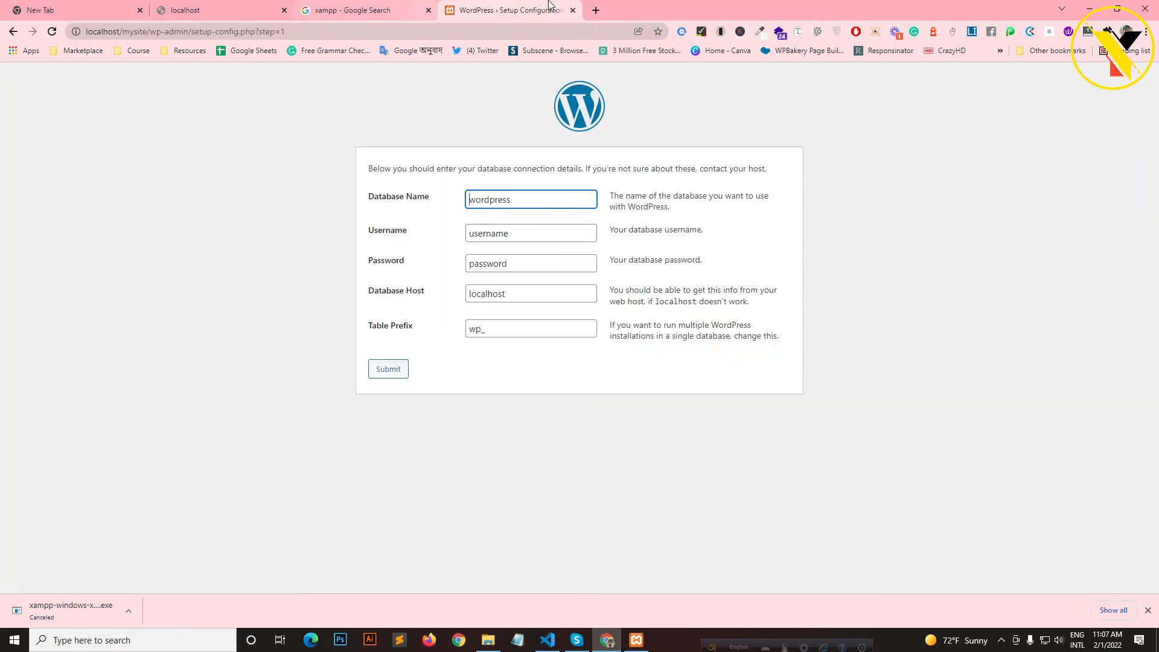
click(429, 10)
click(214, 11)
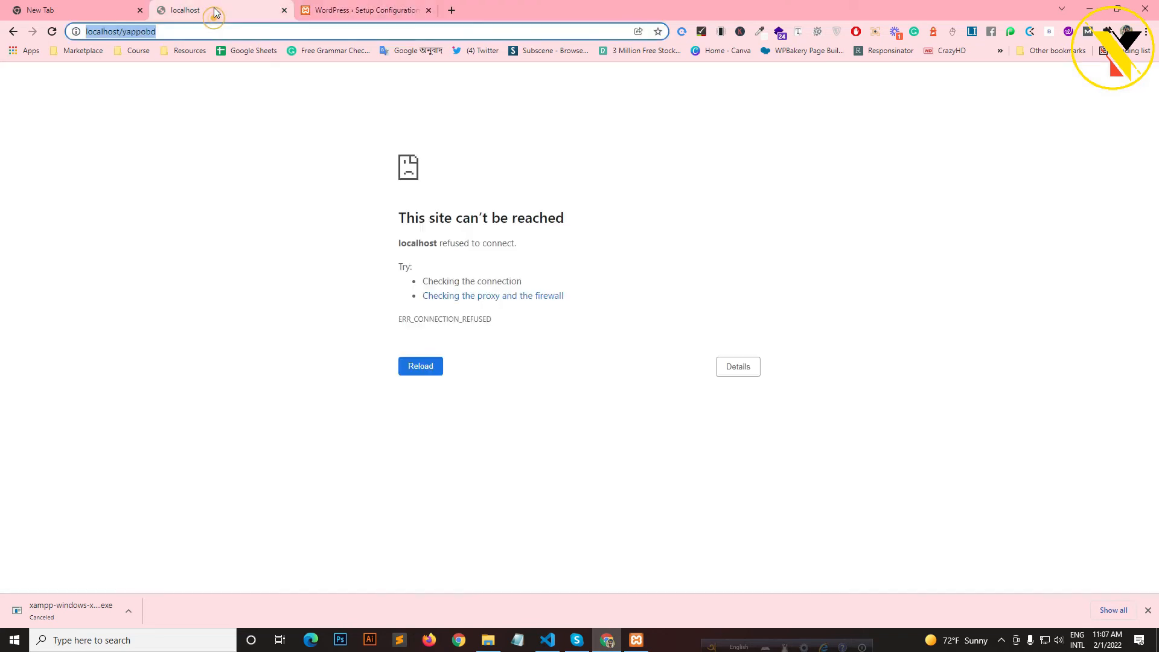
click(274, 32)
key(ctrl+a)
text(localhost/yappob)
key(BackSpace)
key(BackSpace)
key(BackSpace)
key(BackSpace)
key(BackSpace)
key(BackSpace)
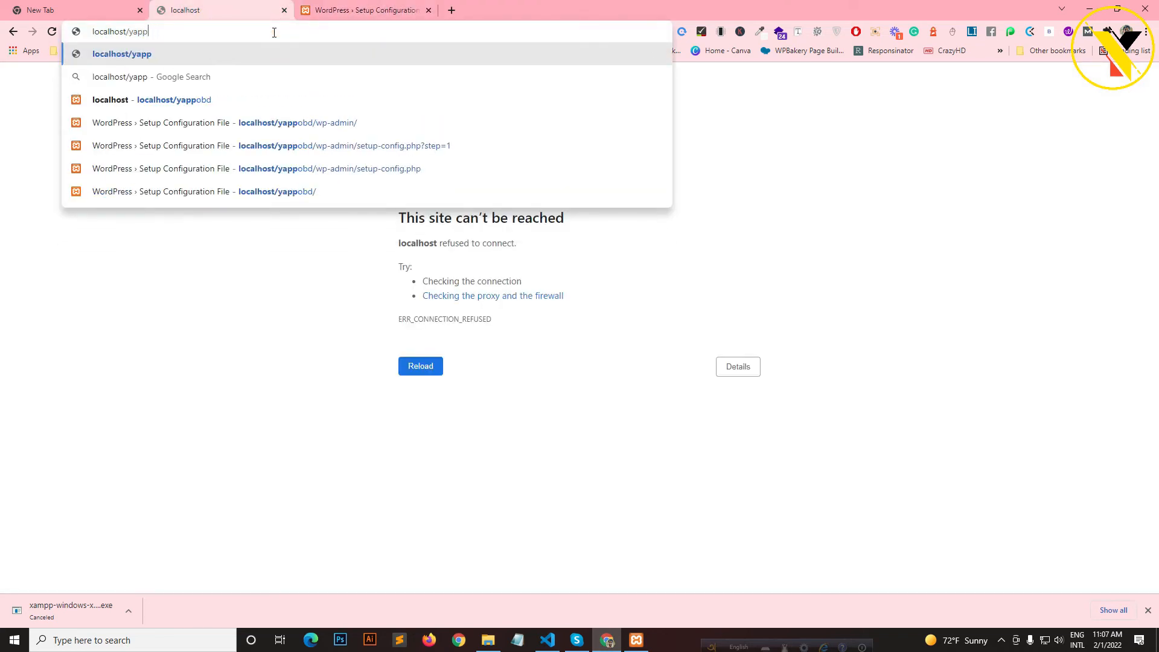
text(phpmyadmin)
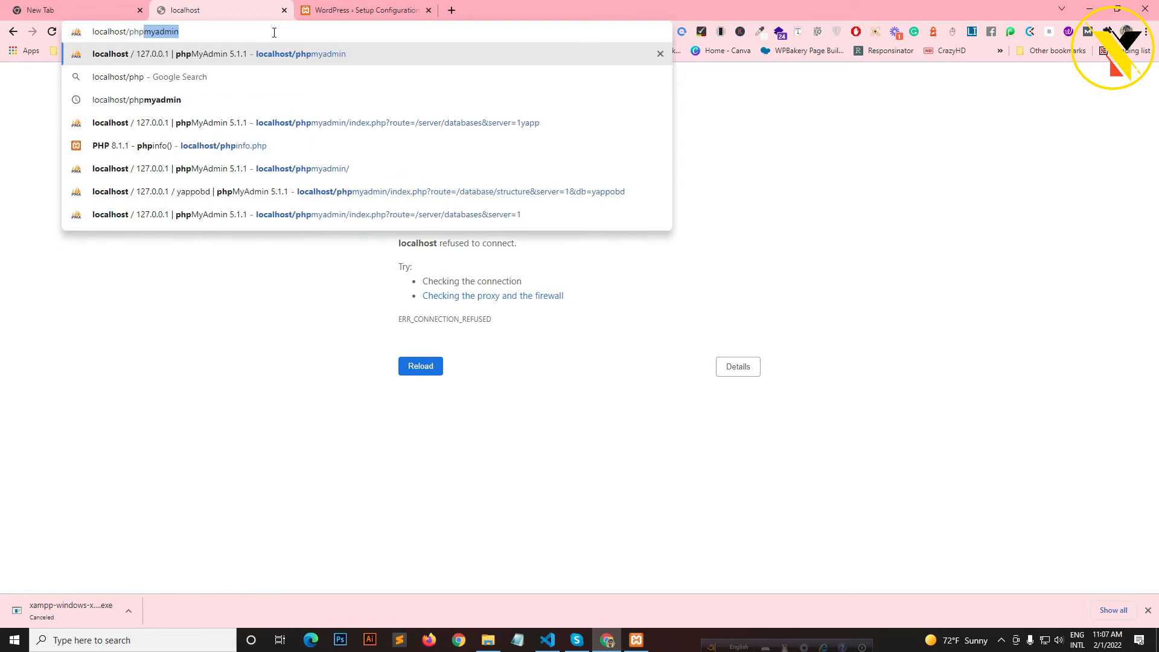
key(Return)
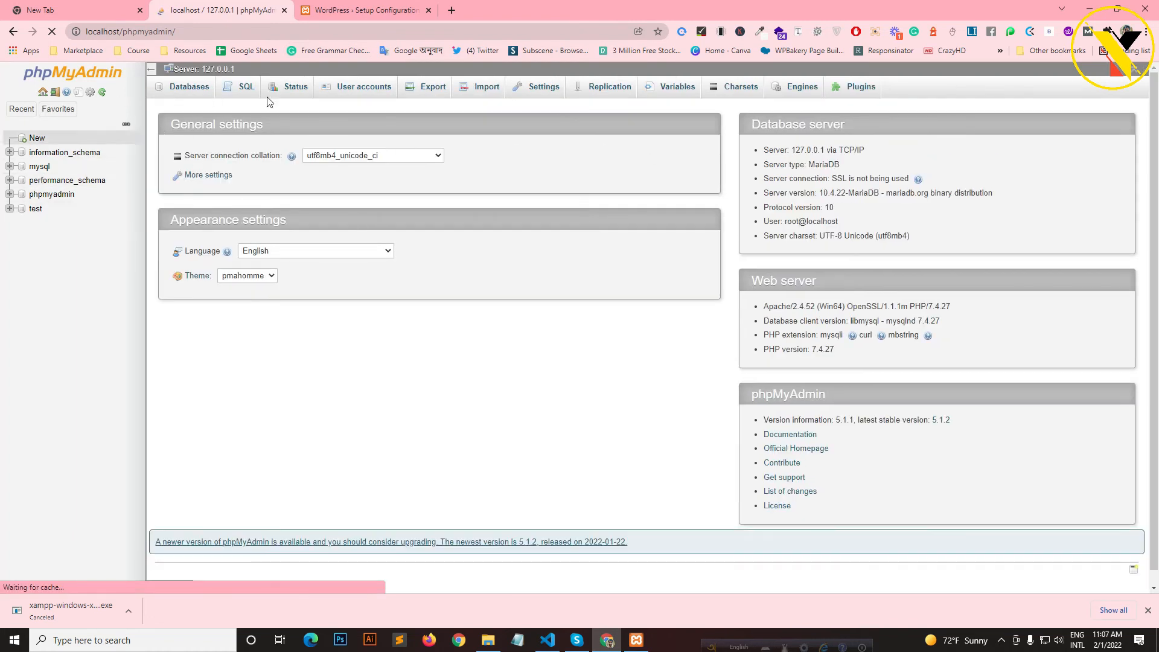
- Create a new database named mysite-1 from phpMyAdmin's Databases list
click(178, 88)
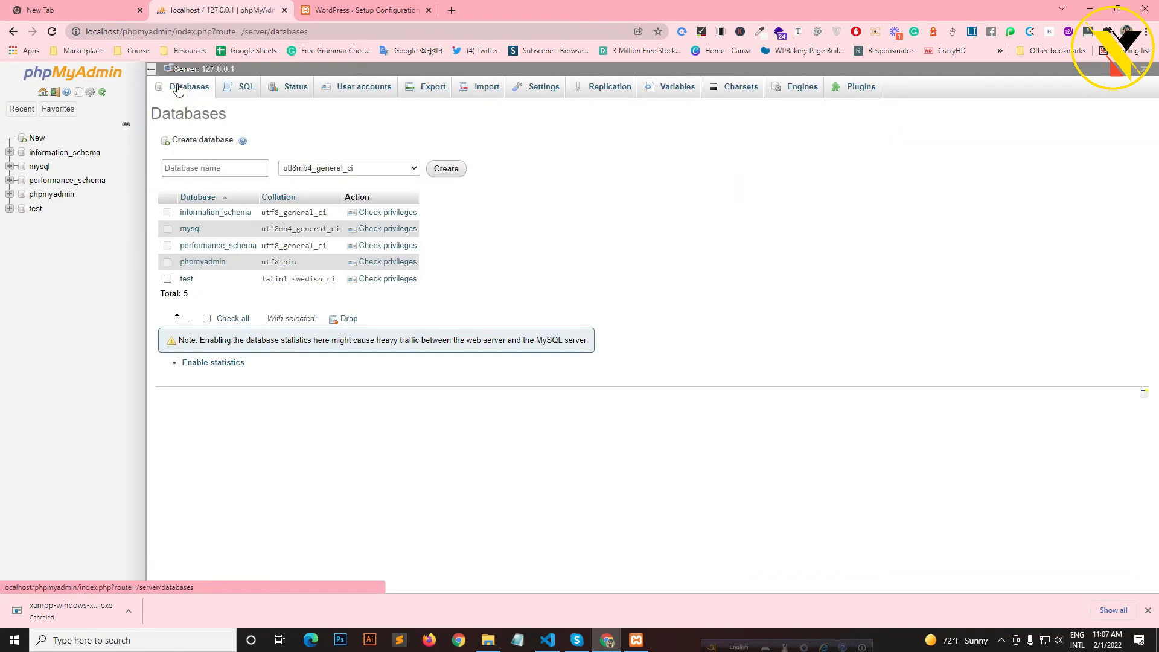
click(201, 172)
click(201, 172)
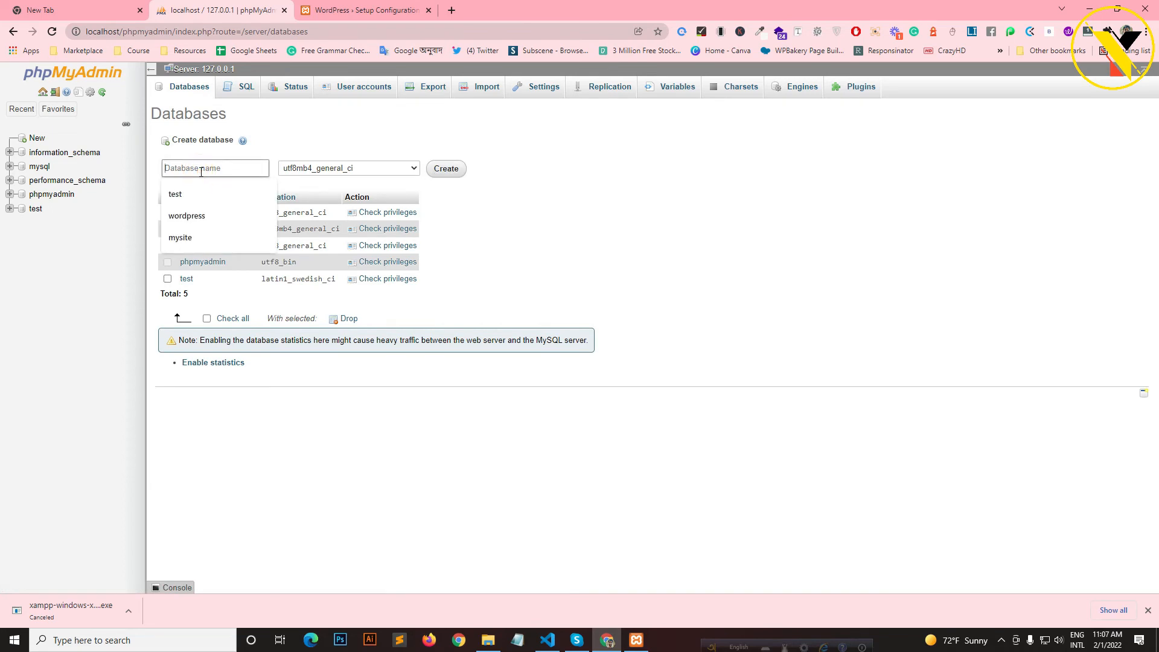
text(mysite-1)
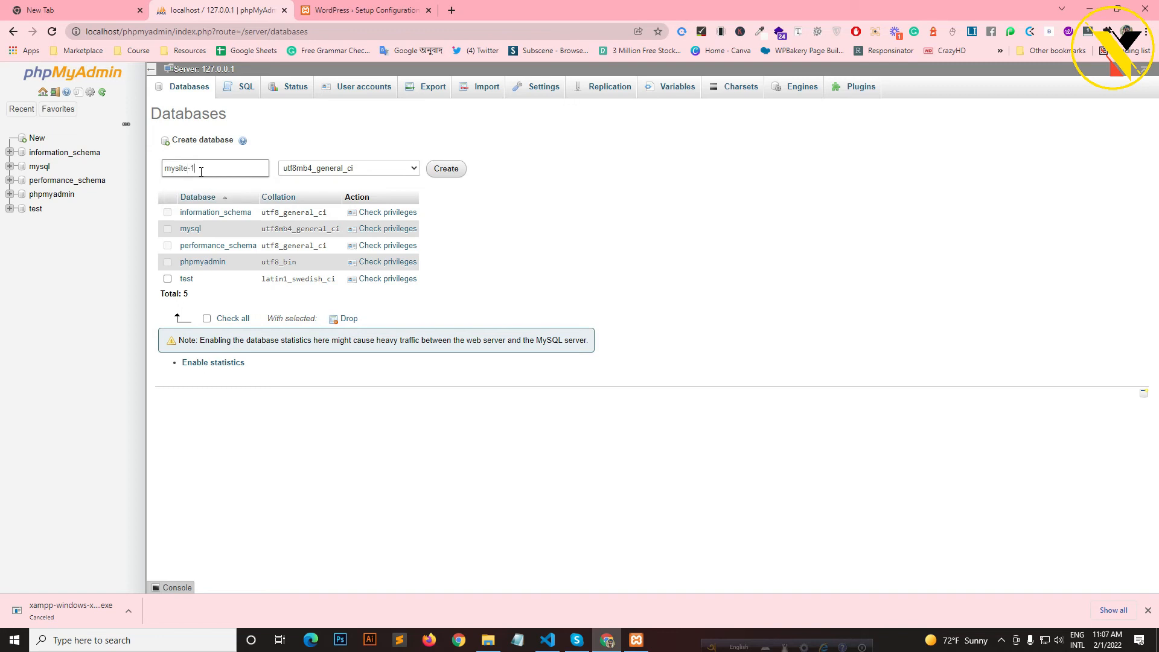
key(ctrl+a)
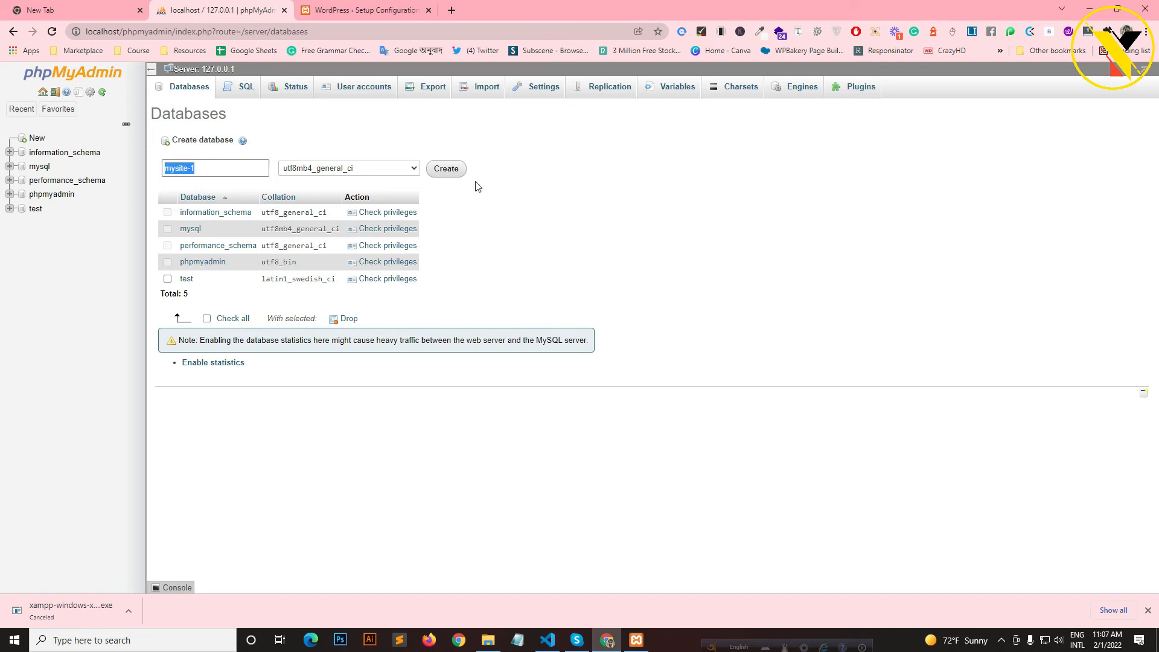
click(447, 169)
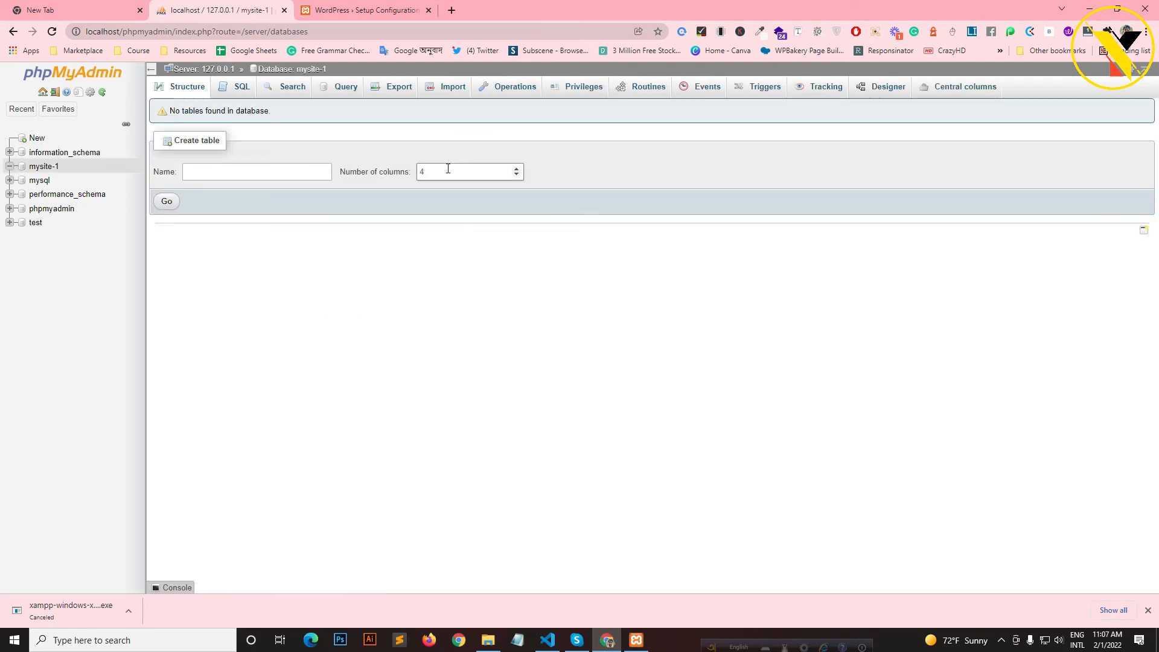
- Submit WordPress database settings: name mysite-1, username root, blank password
click(390, 7)
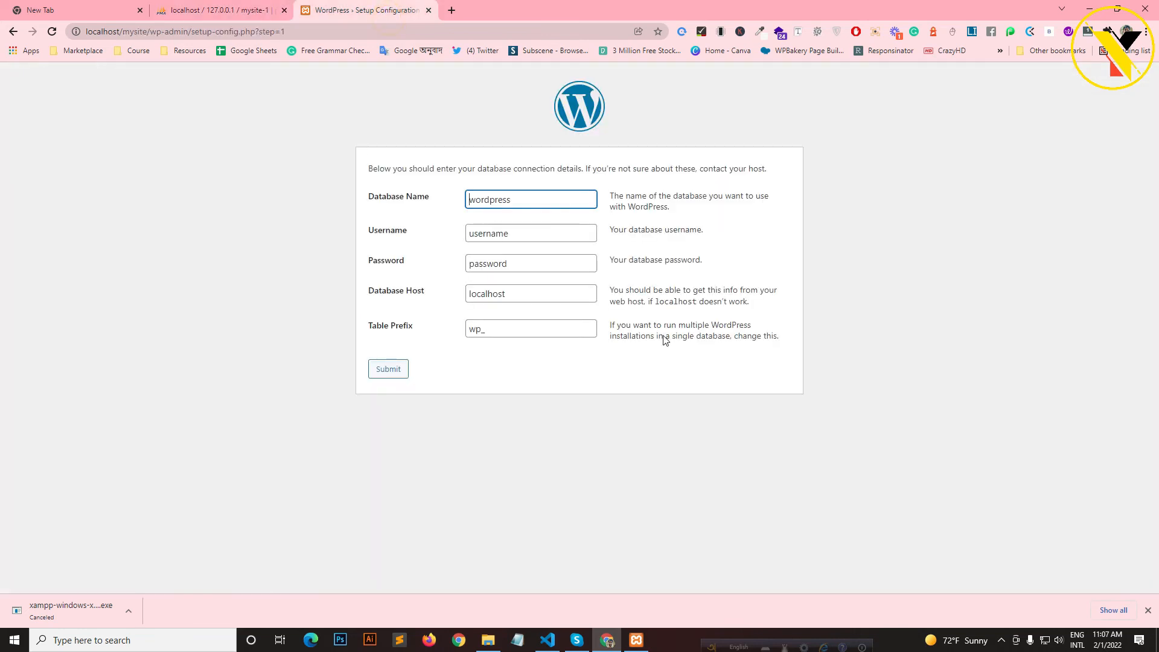
double_click(536, 206)
text(mysite-1)
double_click(554, 233)
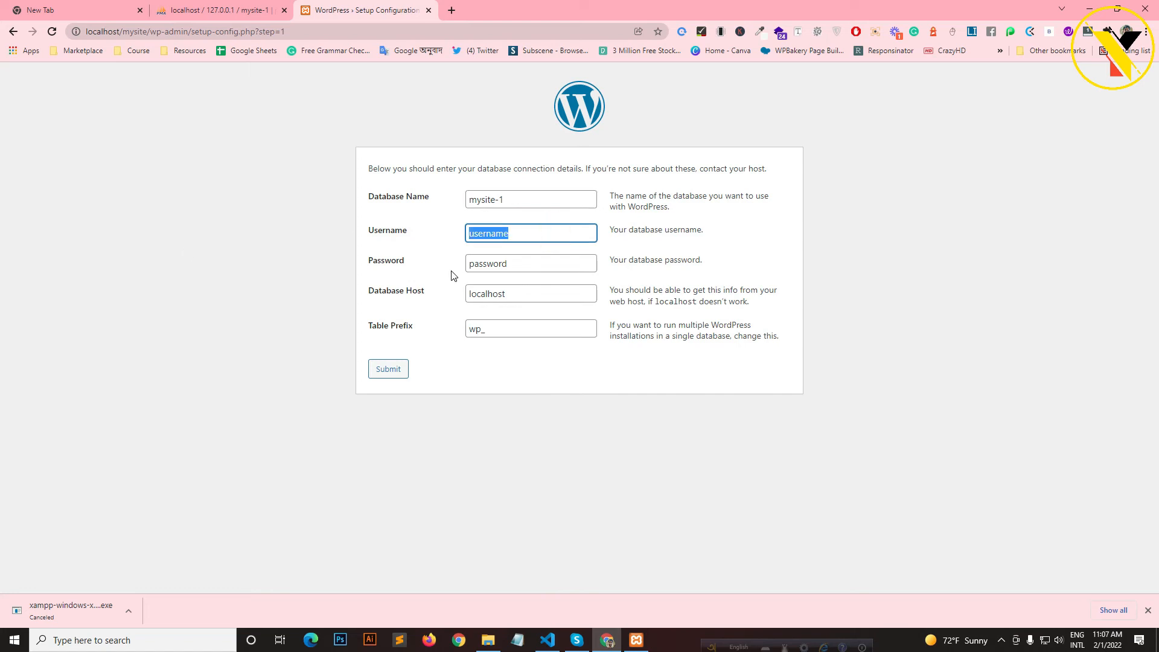
key(BackSpace)
text(r)
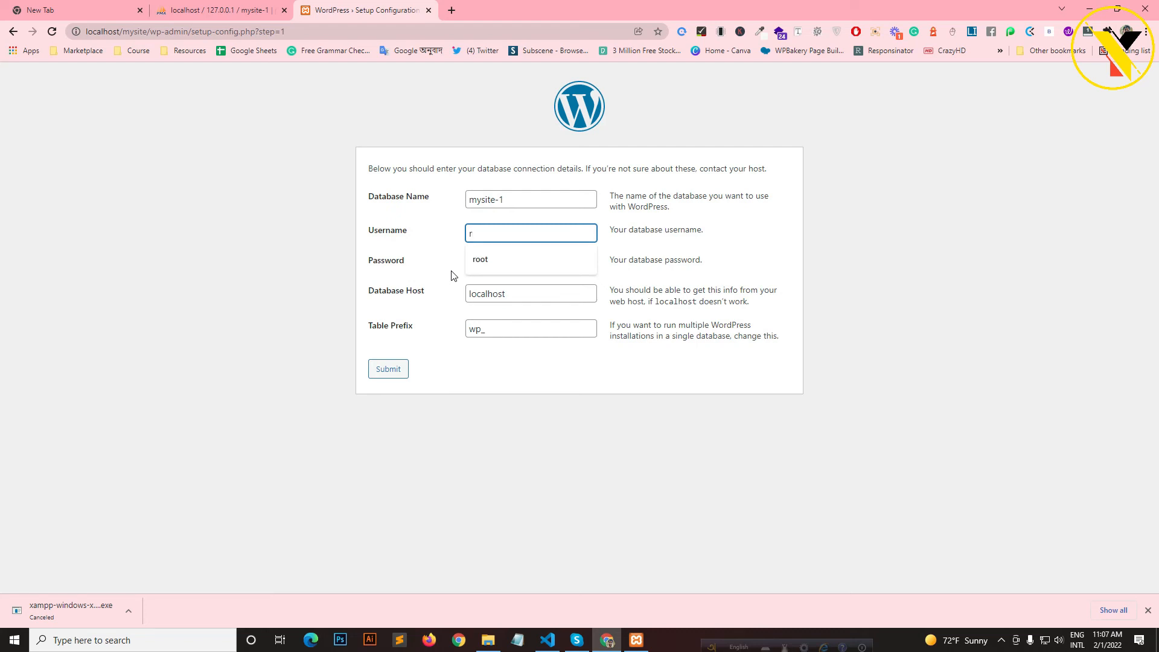
key(Down)
key(Return)
double_click(551, 263)
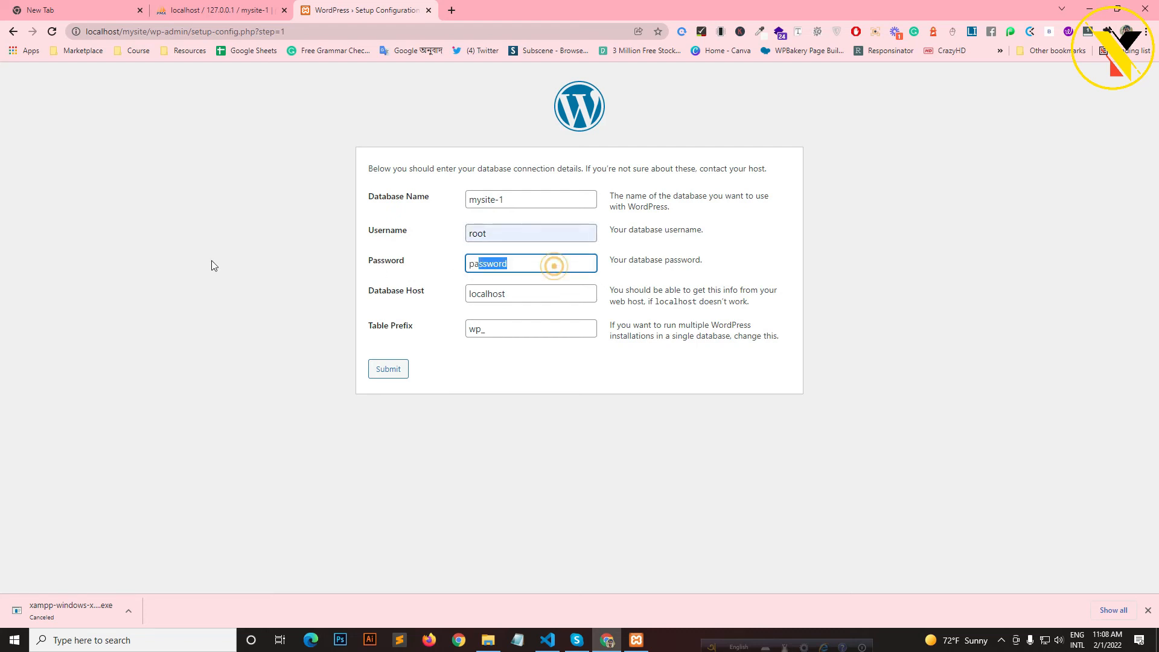
key(BackSpace)
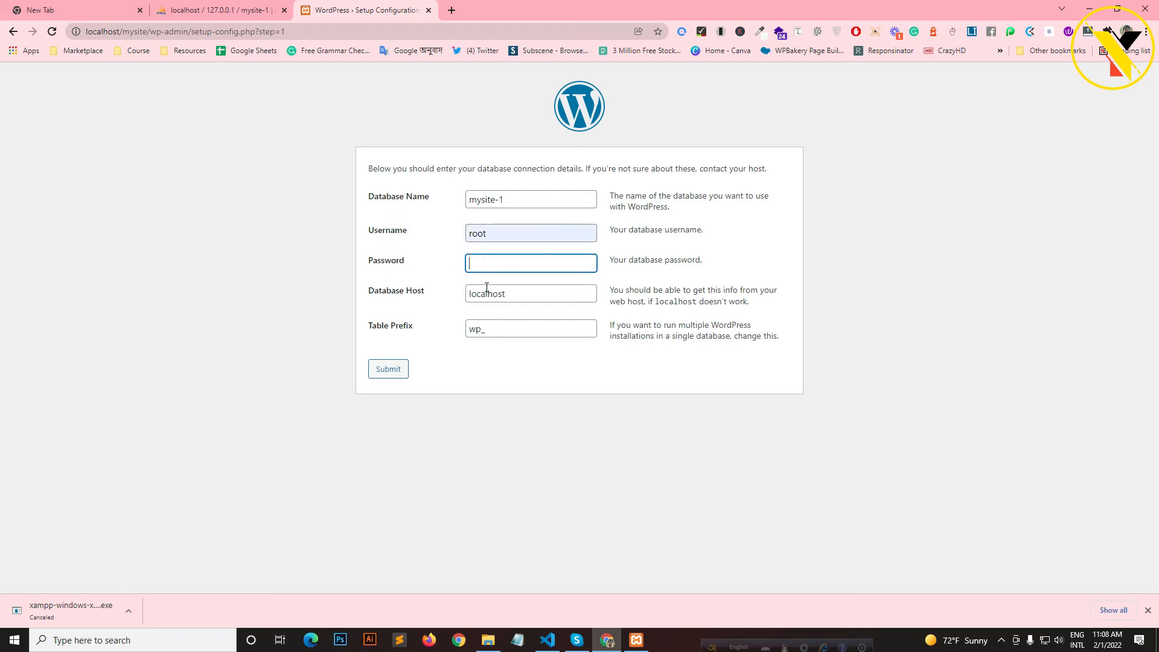
click(384, 374)
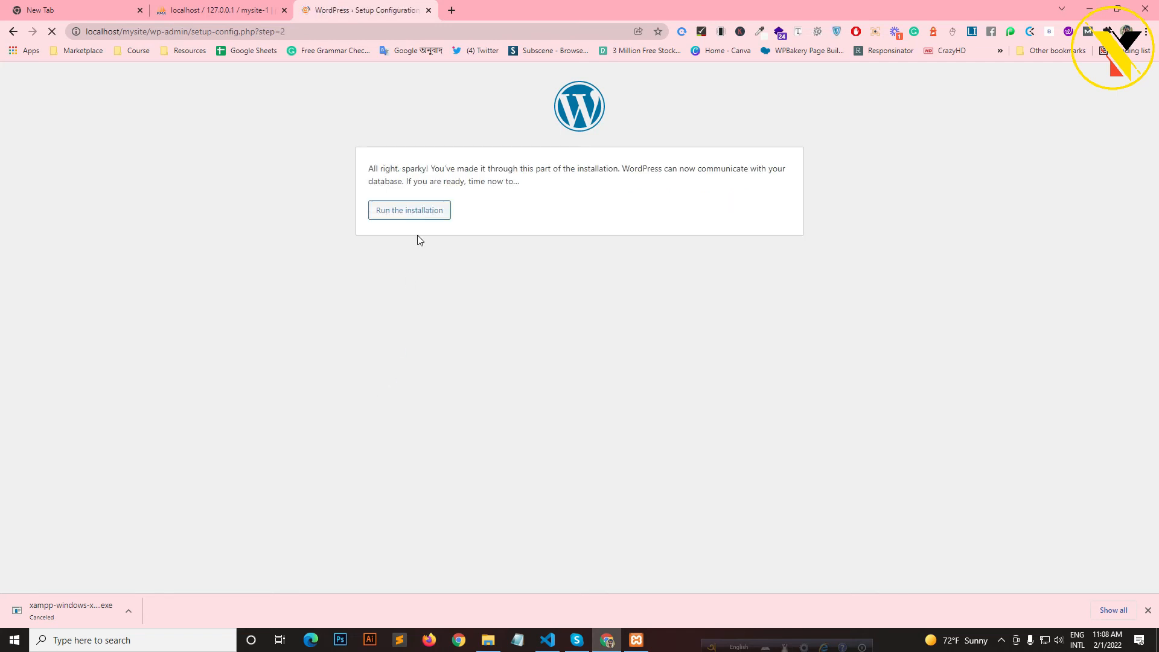
- Start the installation and enter site title 'My Site' and a saved admin username
click(415, 210)
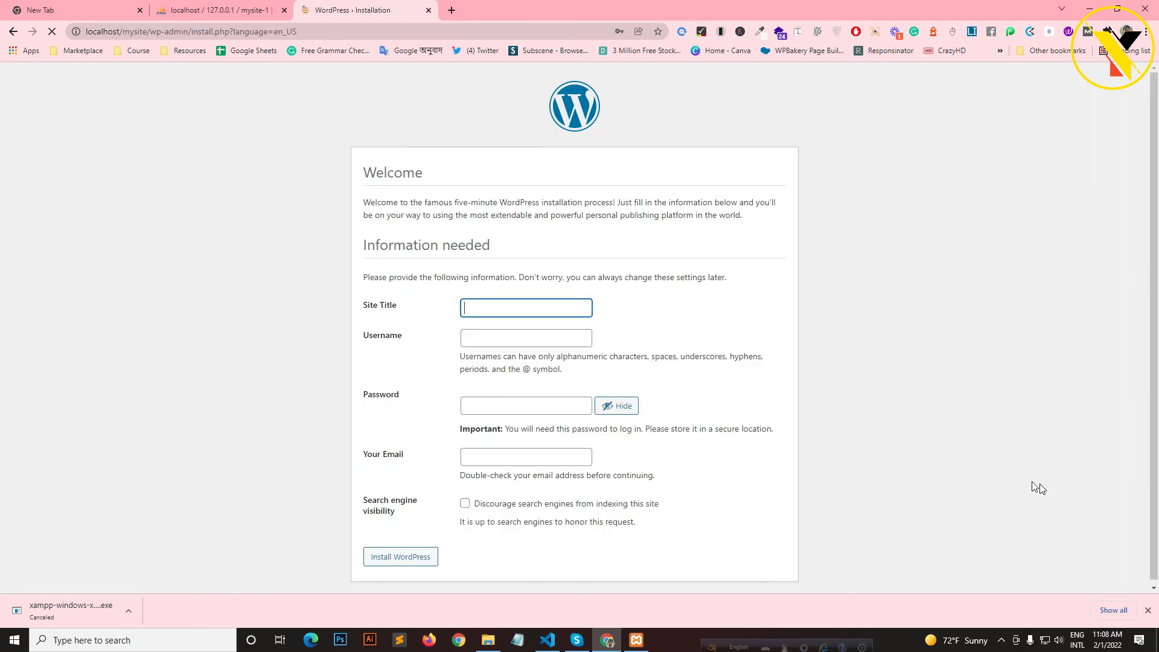
click(504, 314)
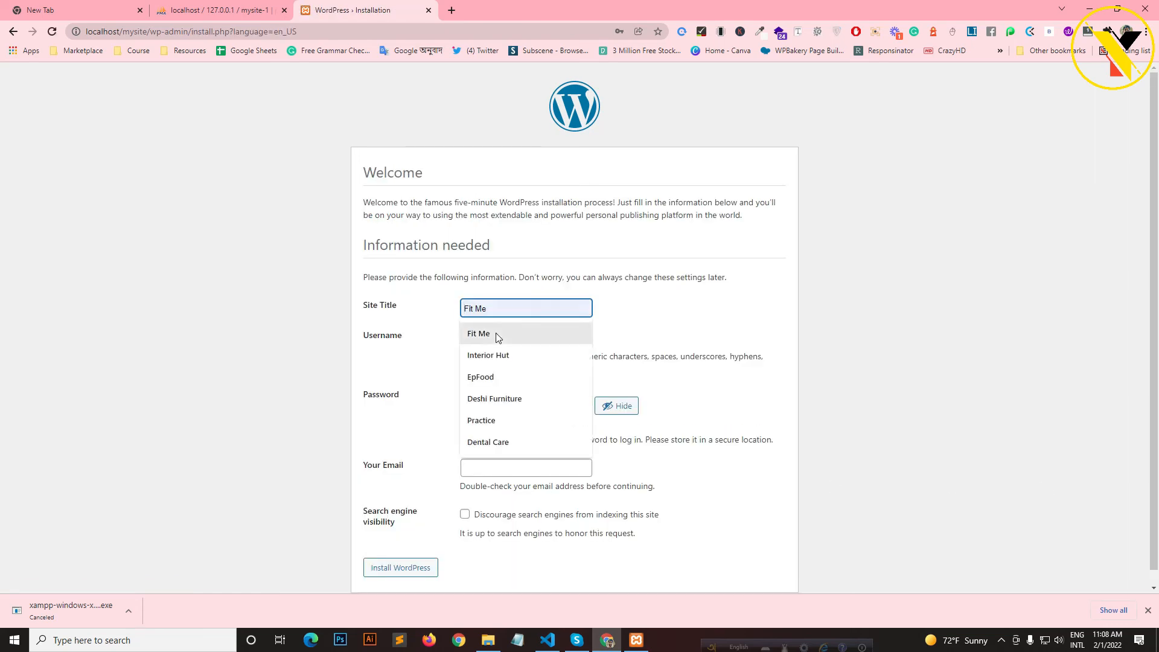
text(My S)
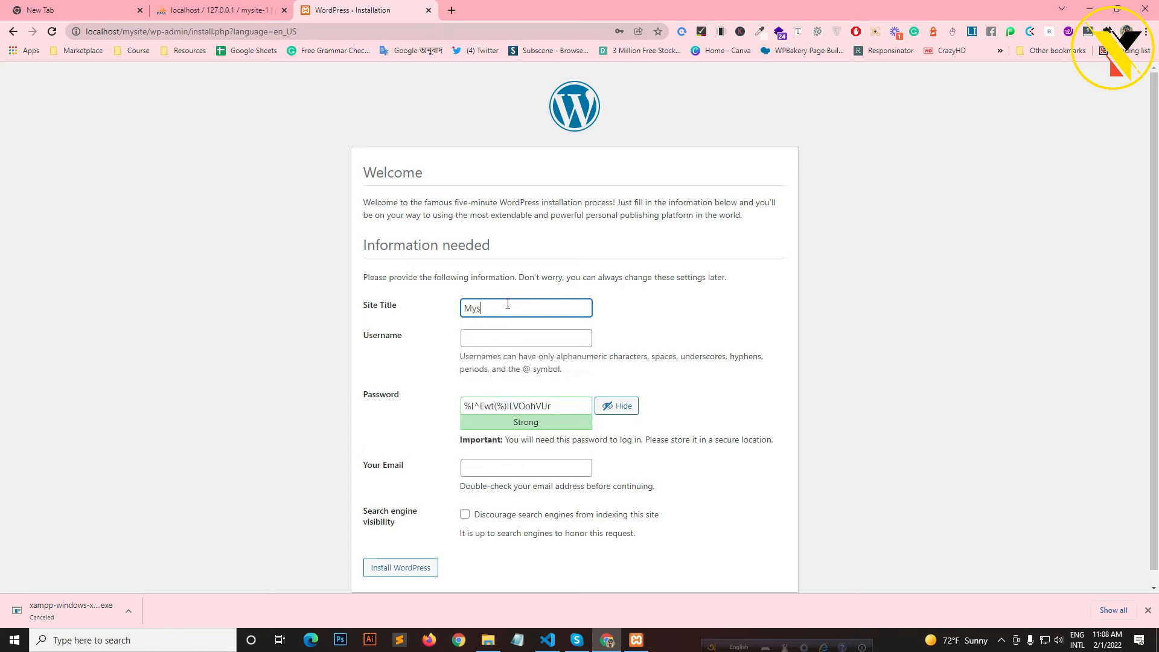
text(ity)
key(BackSpace)
text(e)
scroll(507, 302, down, 1)
click(501, 323)
click(492, 350)
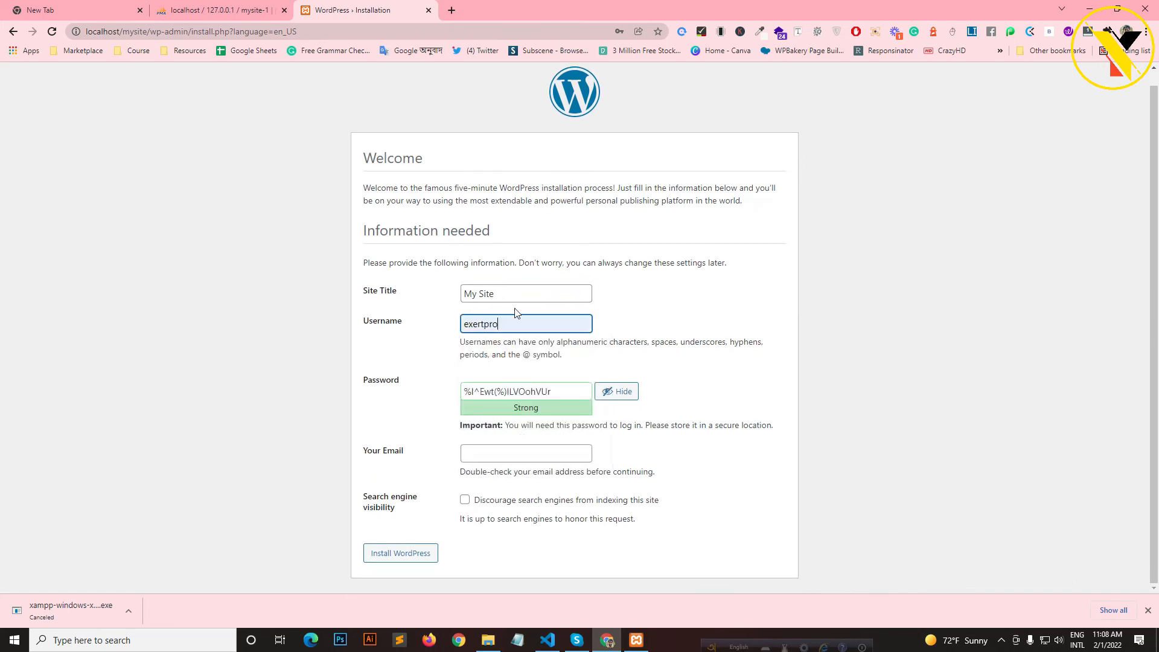
- Set a short confirmed weak password and admin email, discourage search engines, and install
triple_click(562, 390)
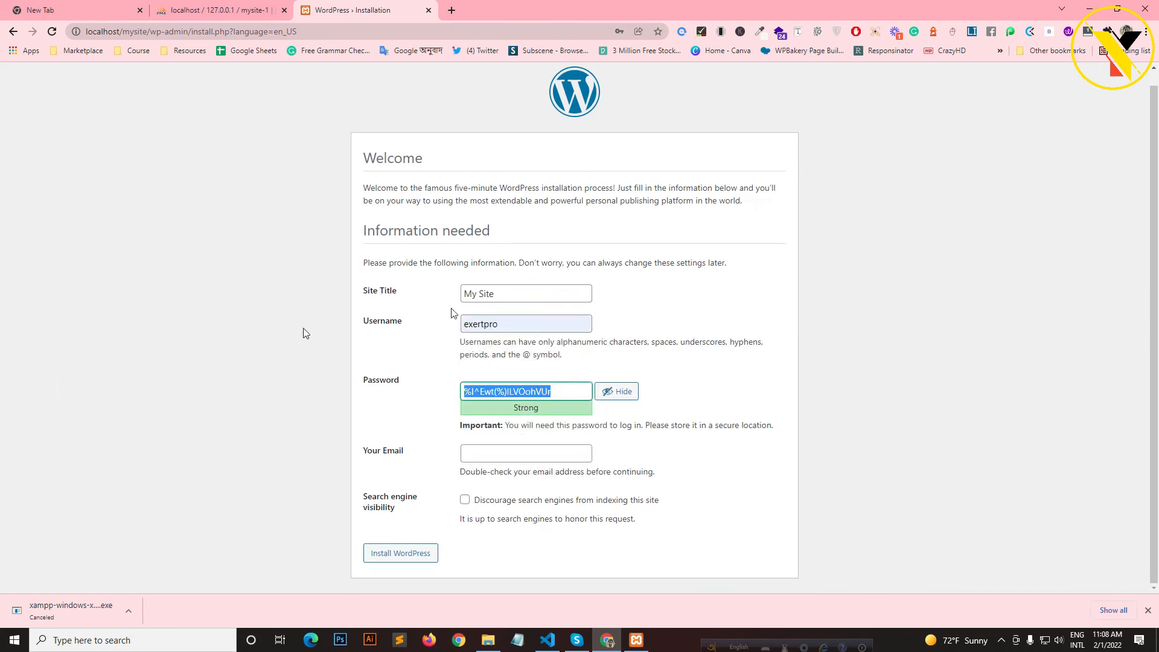
key(BackSpace)
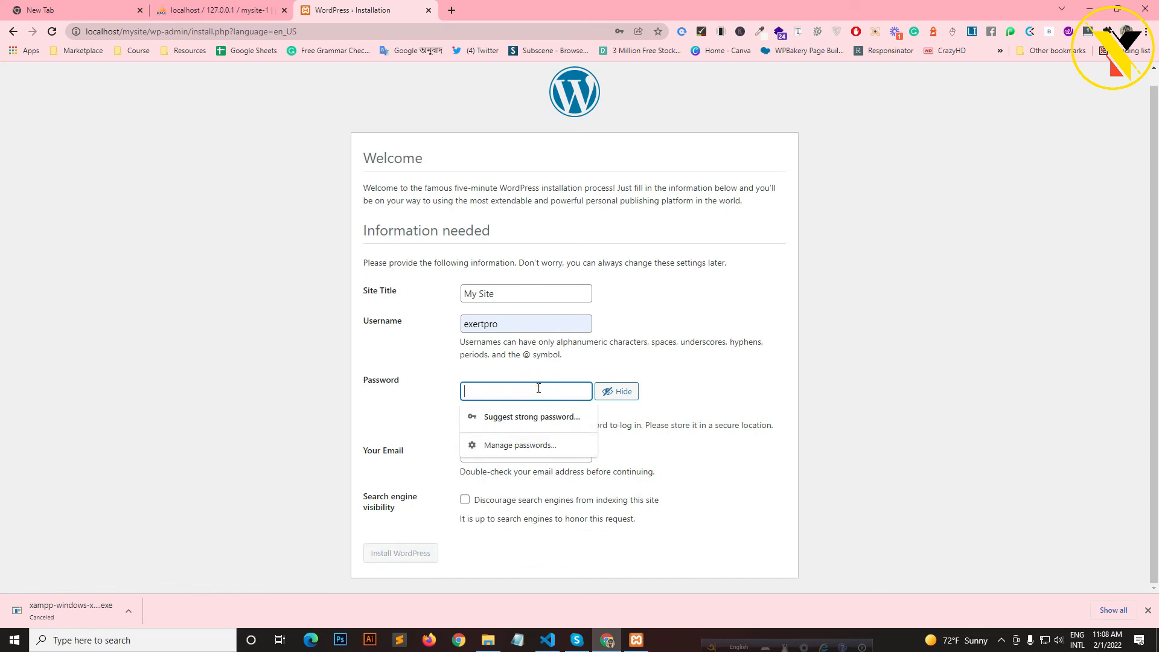
text(123456)
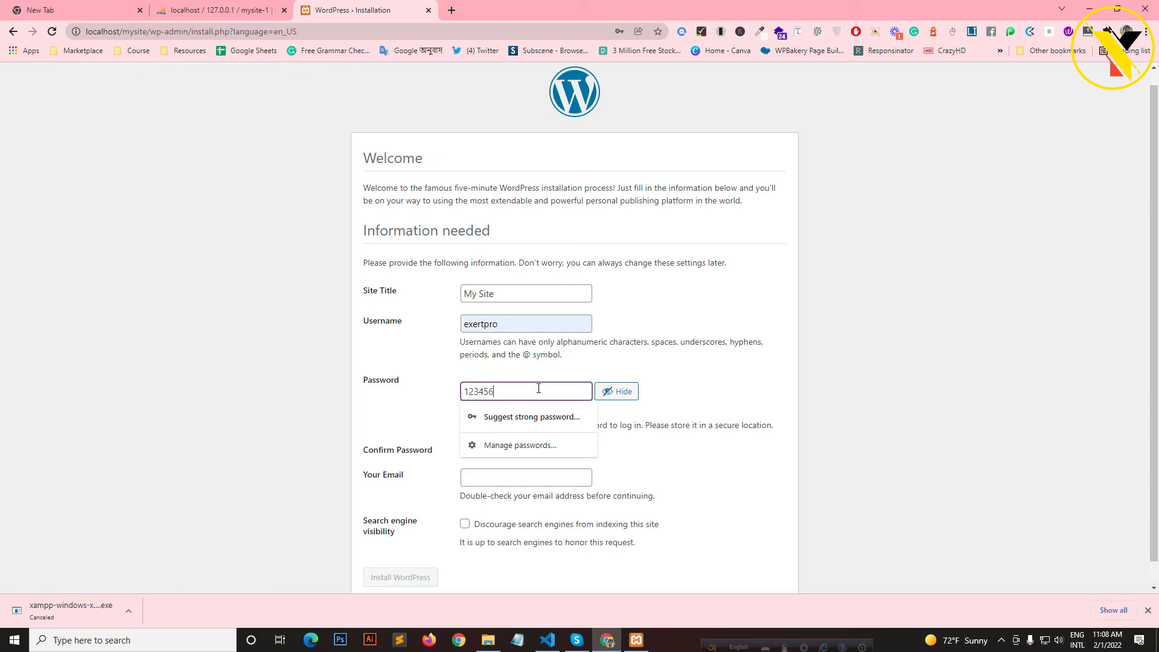
click(723, 387)
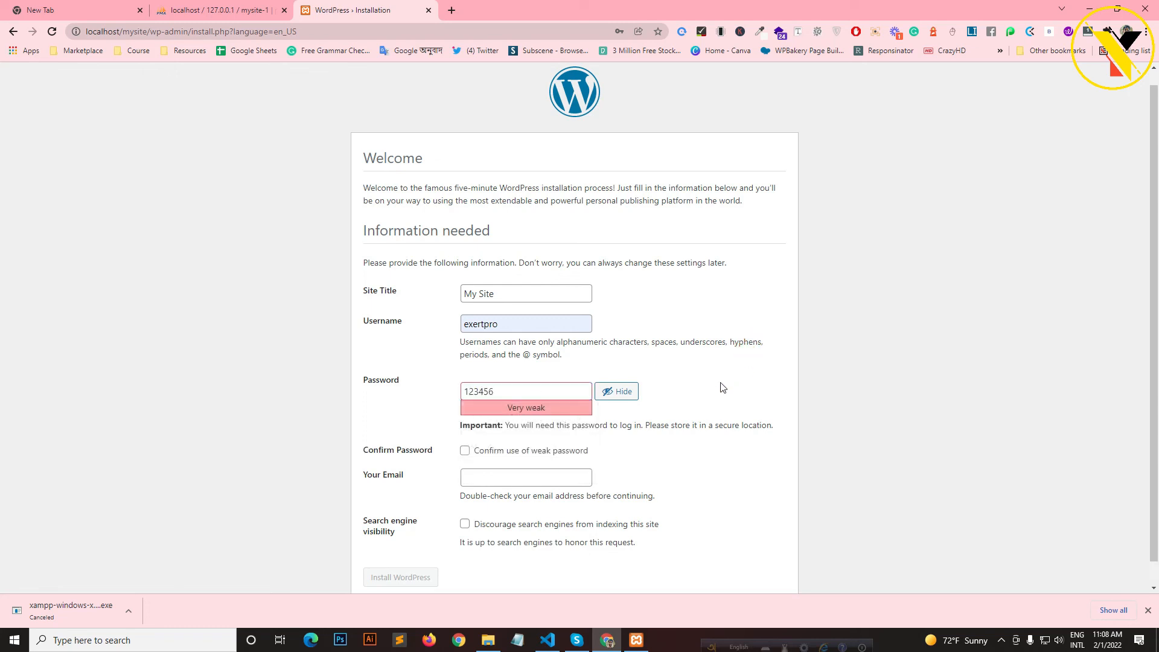
click(465, 452)
click(505, 477)
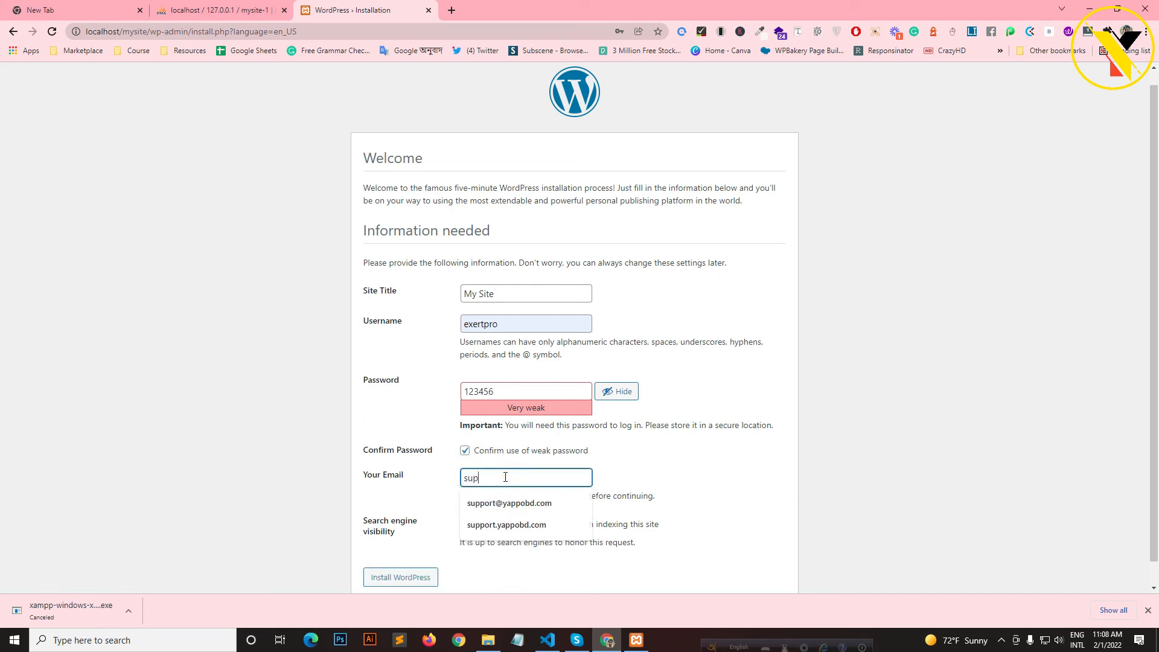
click(509, 503)
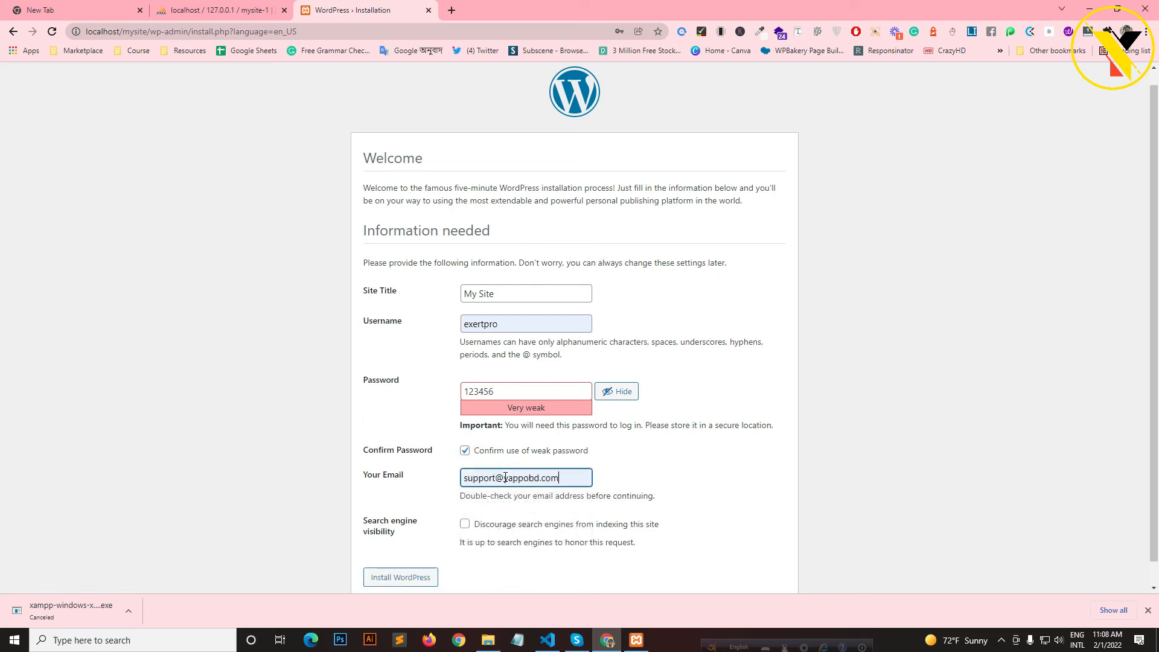
click(465, 524)
click(401, 577)
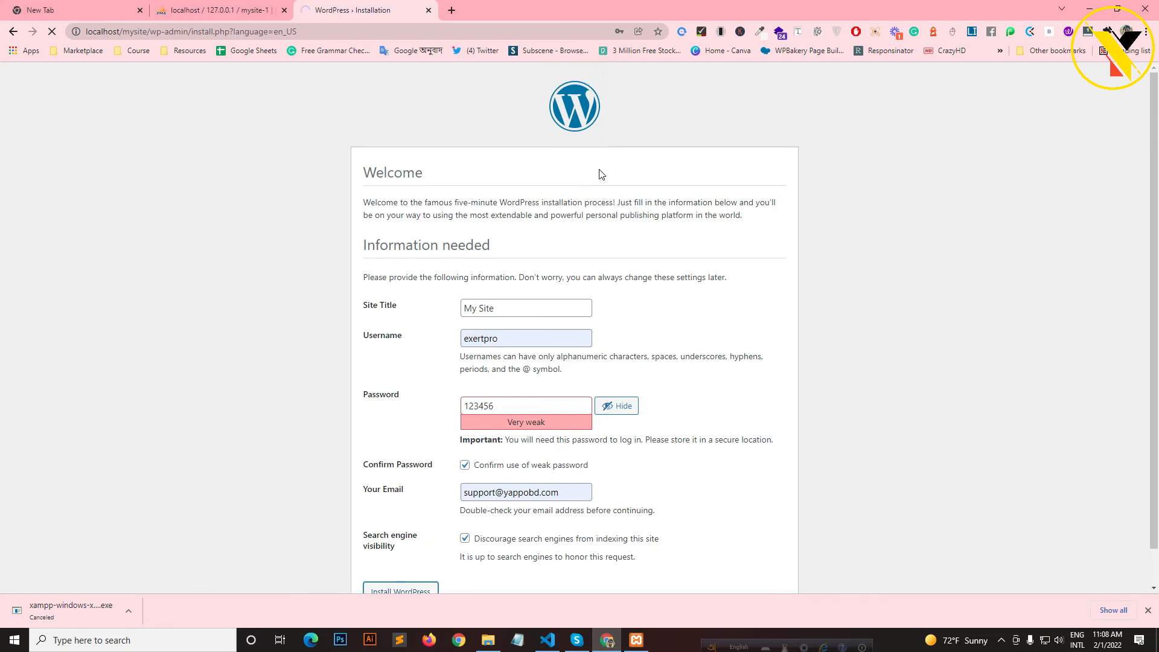
- Log in with the admin password and let Chrome save the updated password
click(387, 305)
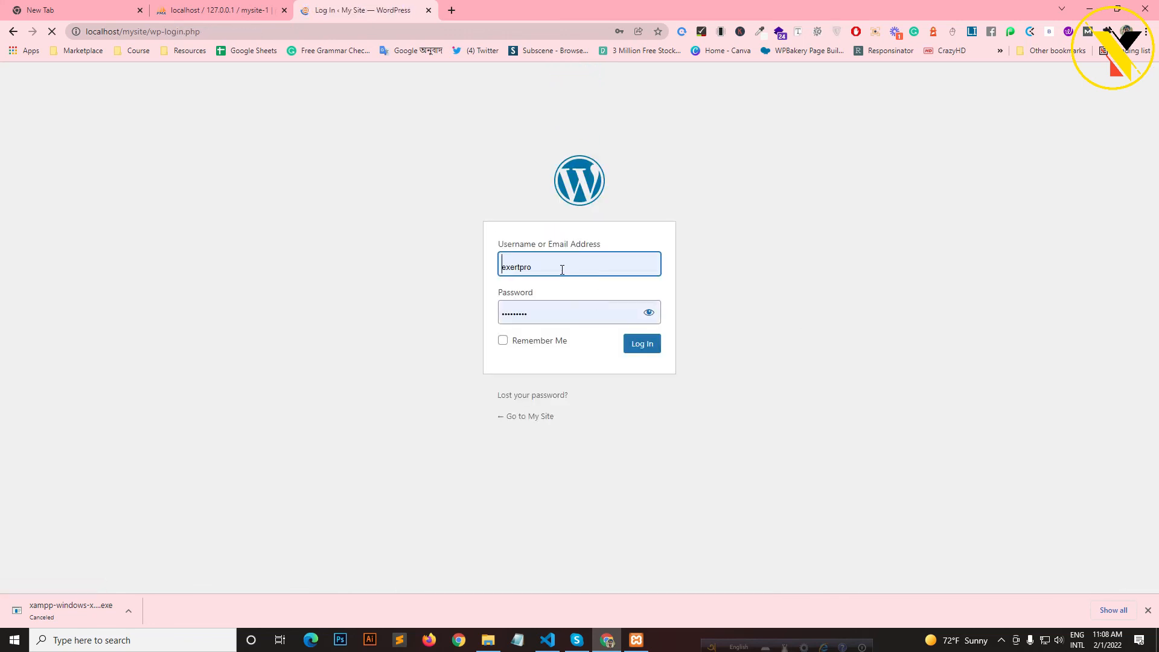
drag(563, 316, 256, 314)
drag(611, 312, 200, 268)
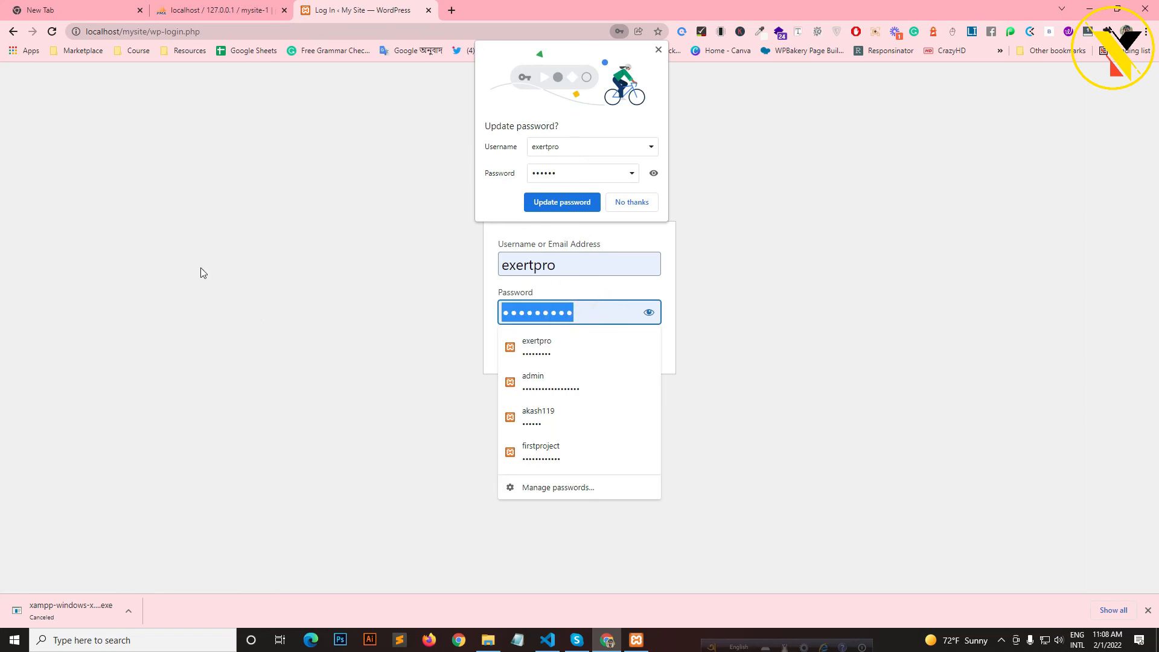
text(•••)
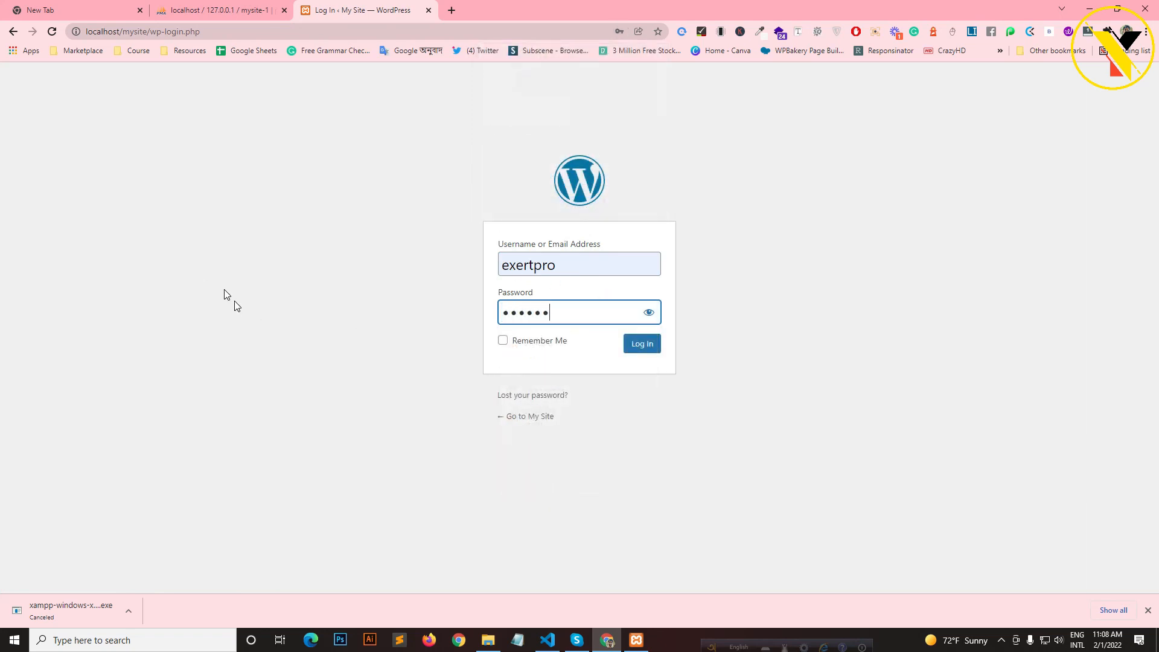
click(627, 345)
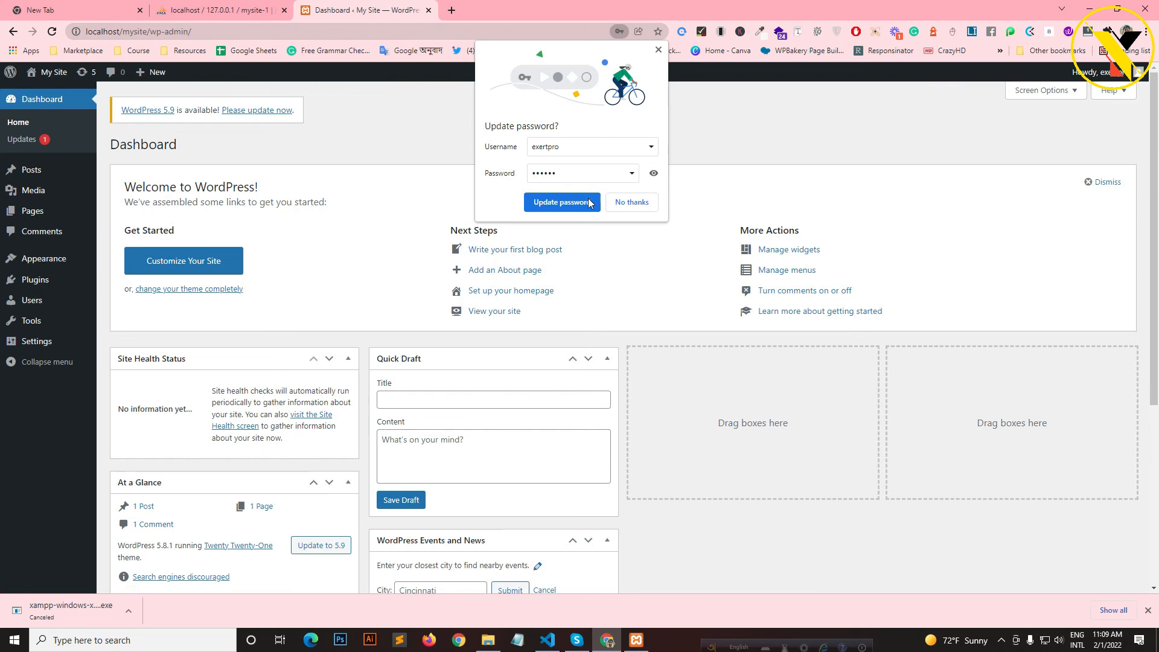
click(561, 203)
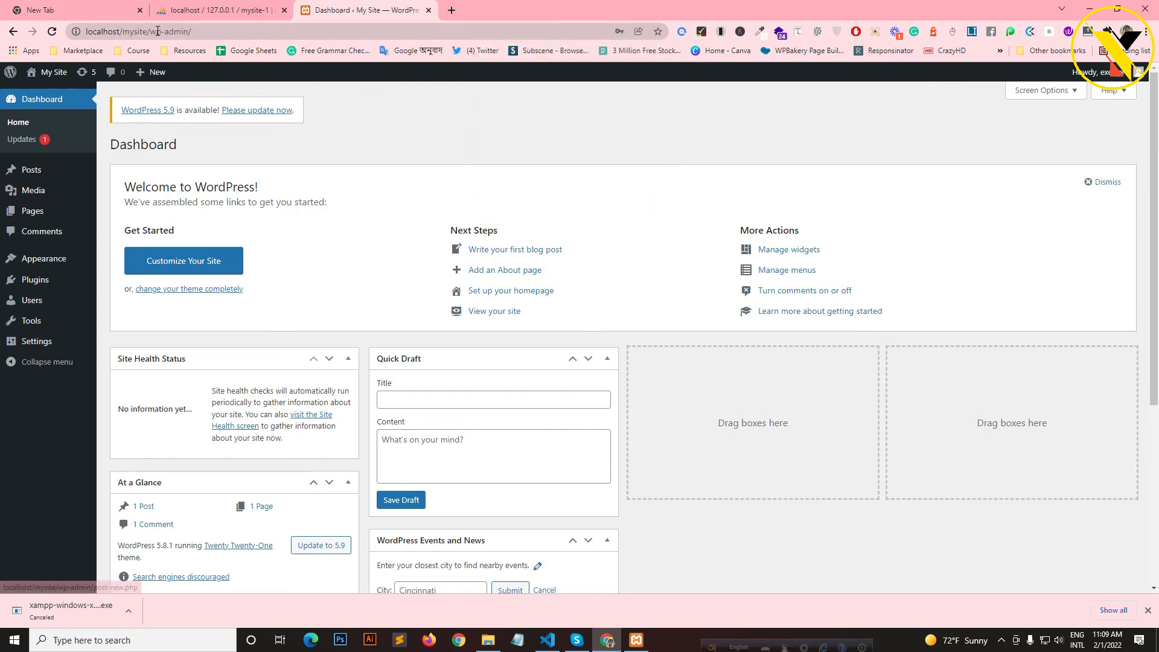